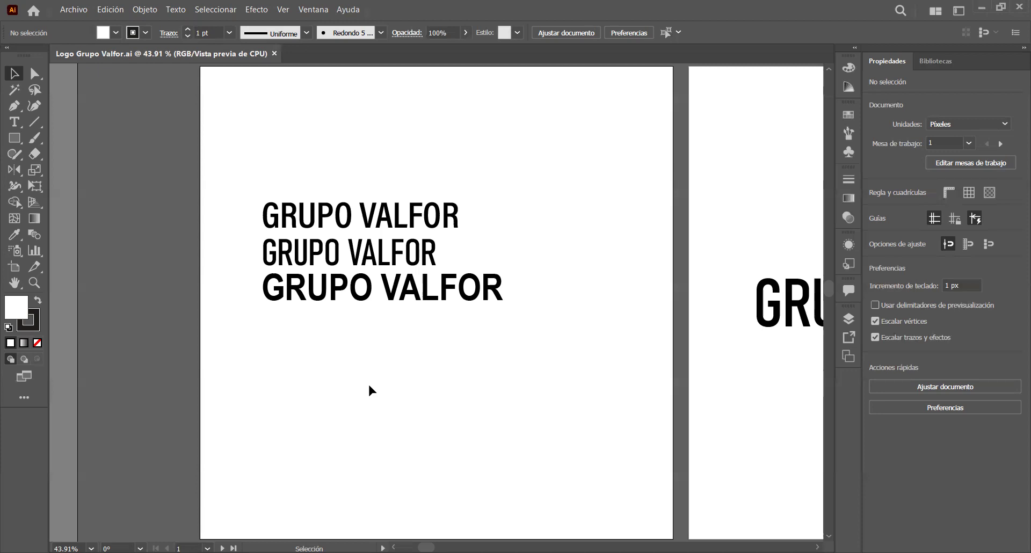
- Survey all the logo artboards, from the first GRUPO VALFOR type trials to the last VALFOR wordmarks
key("ctrl+minus")
key("ctrl+minus")
key("ctrl+minus")
key("ctrl+minus")
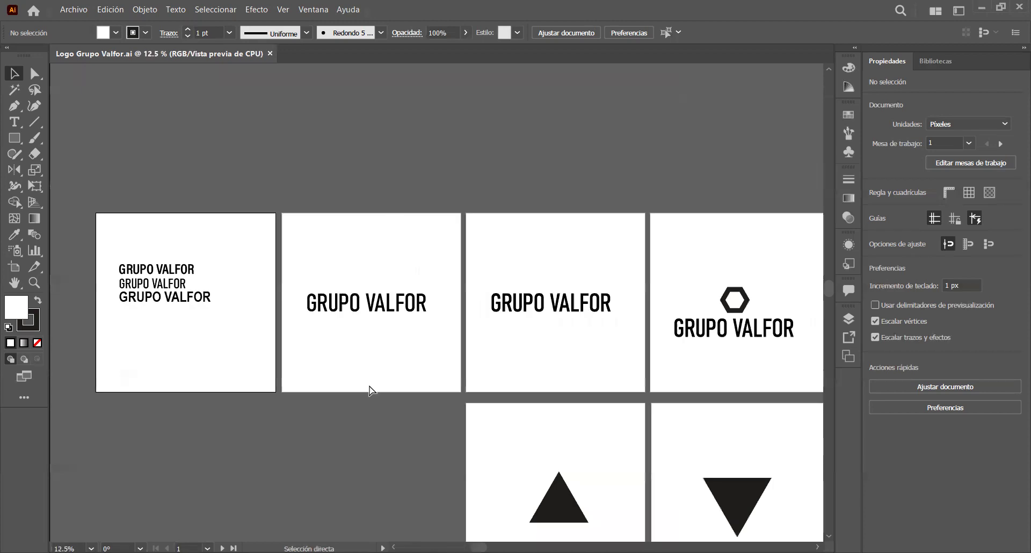
key("ctrl+minus")
key("ctrl+minus")
key("ctrl+minus")
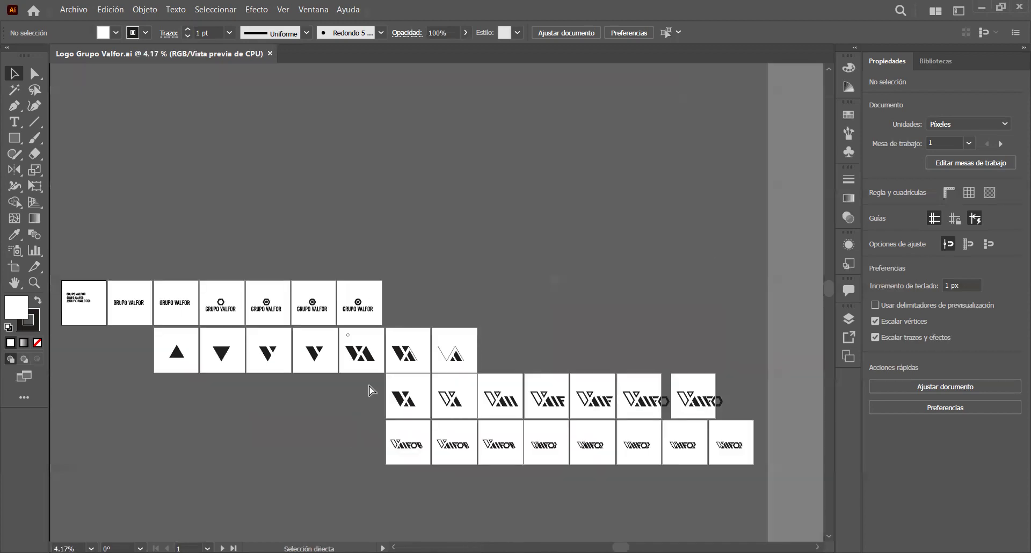
key("ctrl+plus")
key("ctrl+plus")
key("ctrl+plus")
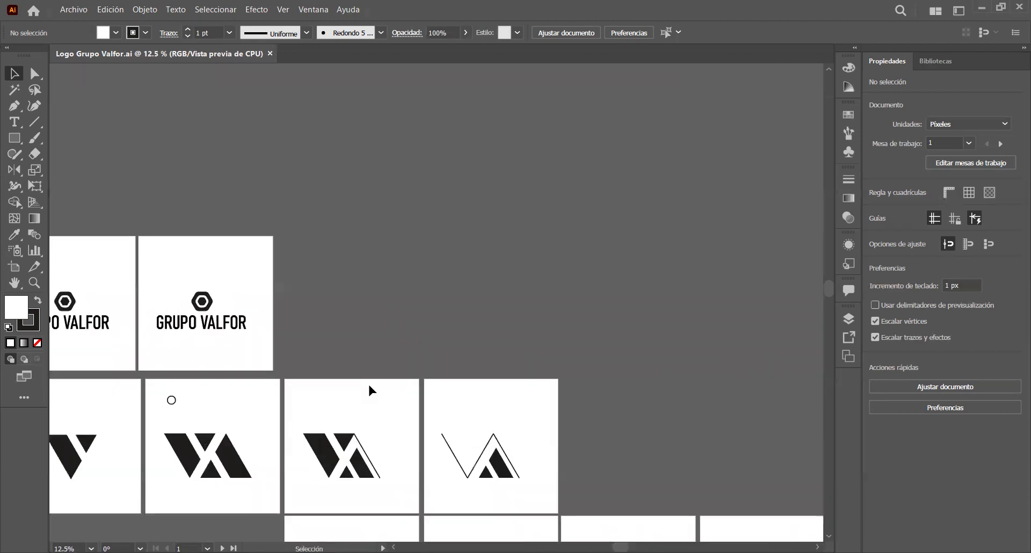
- Examine the second-row artboards in order, from the upright triangle through the inverted and split triangle to the VA monogram
scroll(371, 391, "left", 10)
left_click(233, 395)
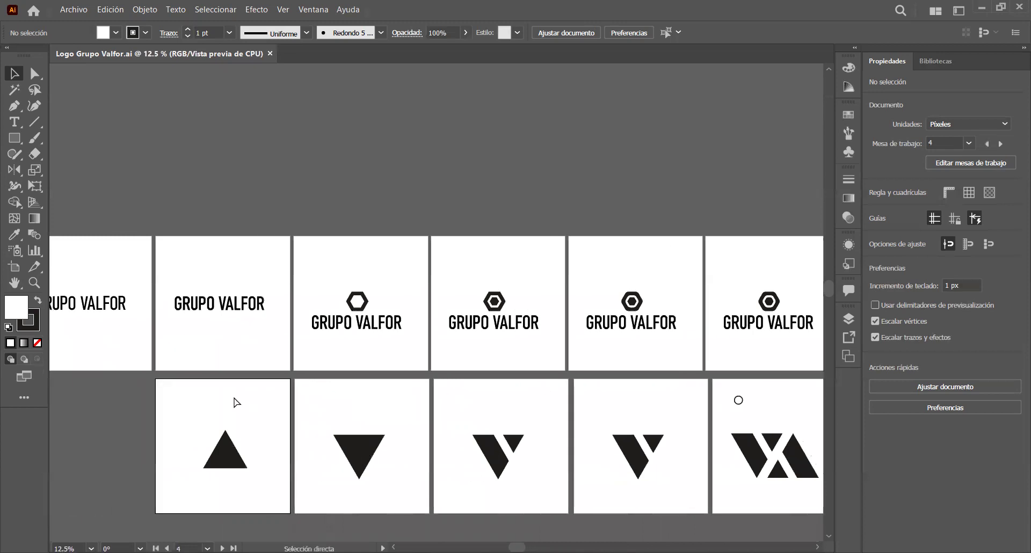
key("ctrl+0")
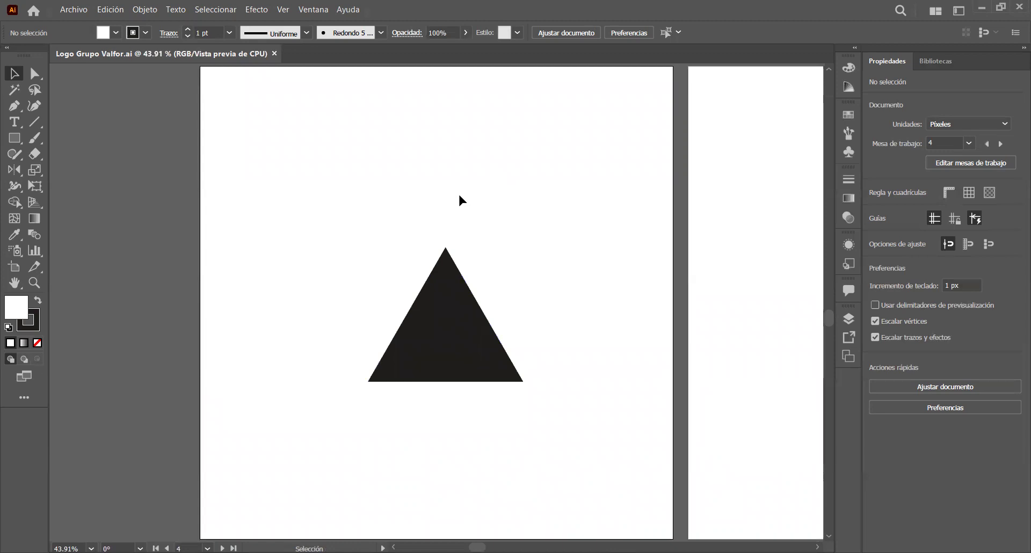
scroll(459, 200, "right", 3)
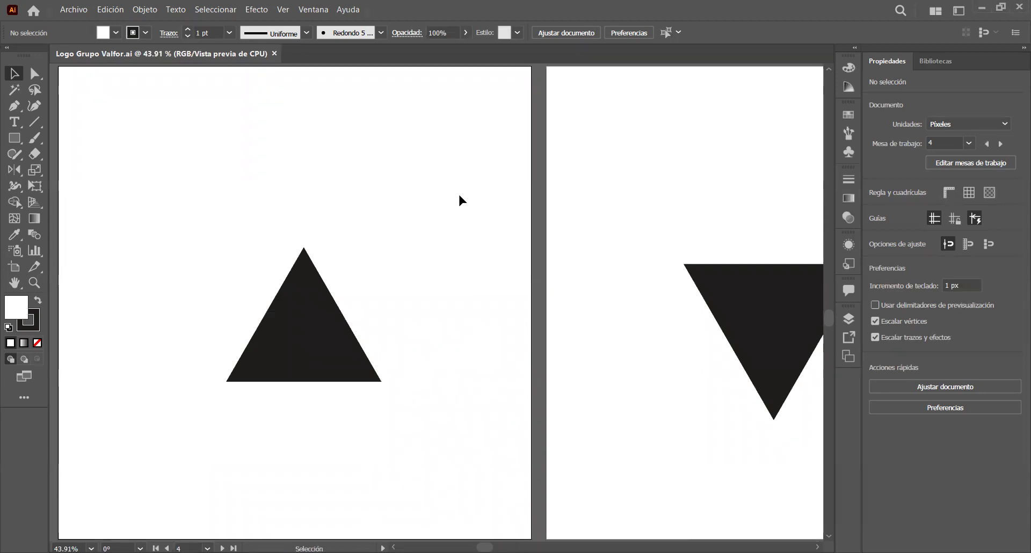
scroll(460, 195, "right", 4)
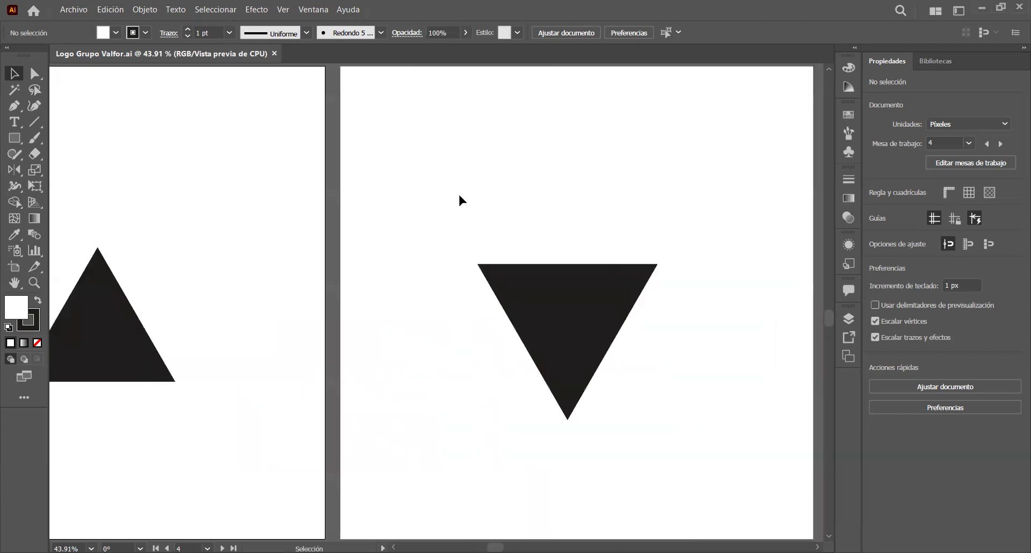
scroll(459, 195, "right", 8)
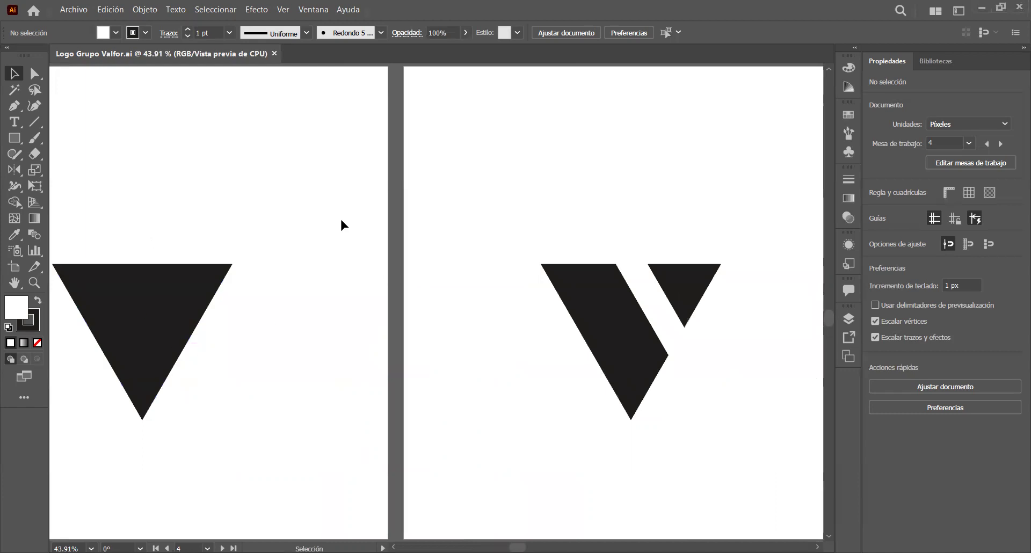
scroll(659, 177, "right", 3)
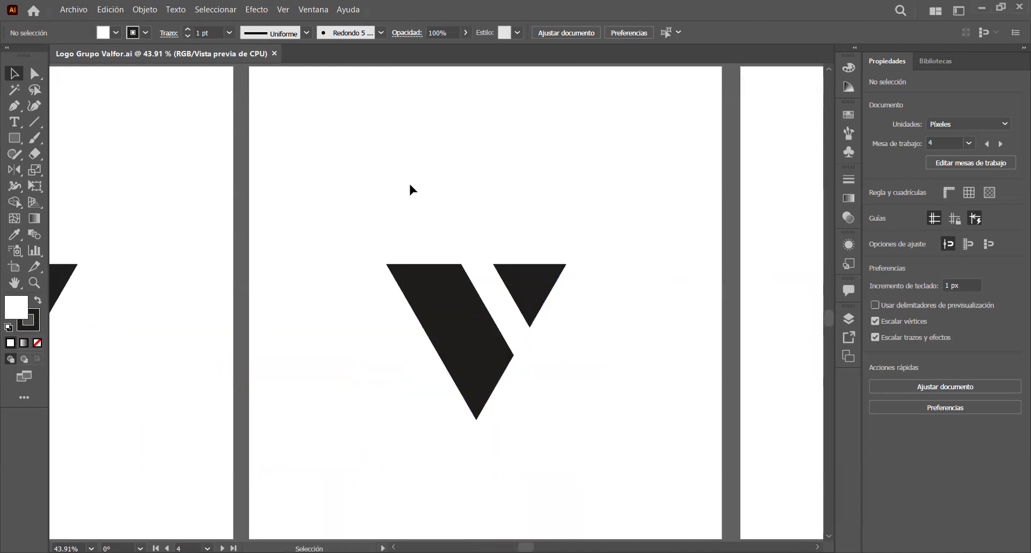
scroll(409, 186, "right", 11)
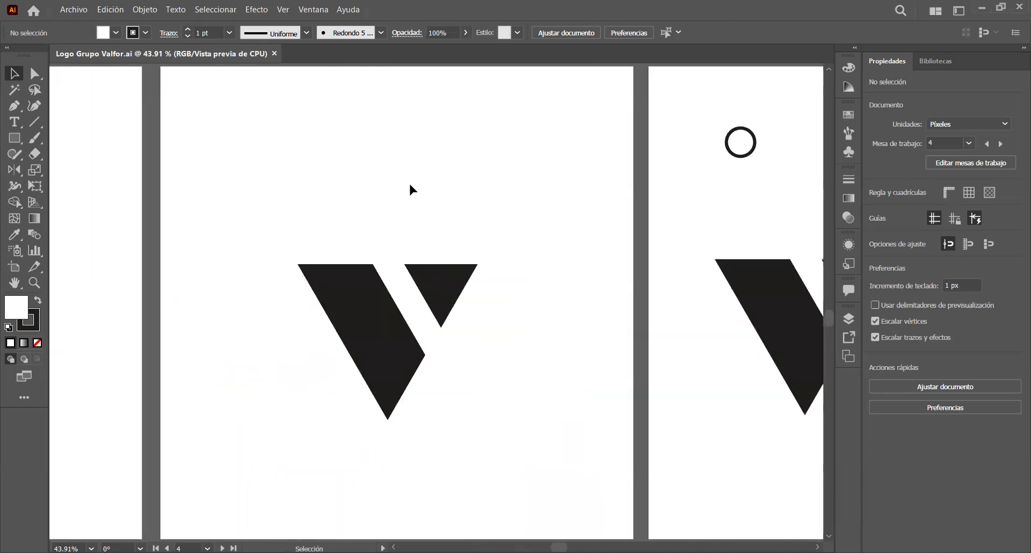
scroll(410, 185, "right", 7)
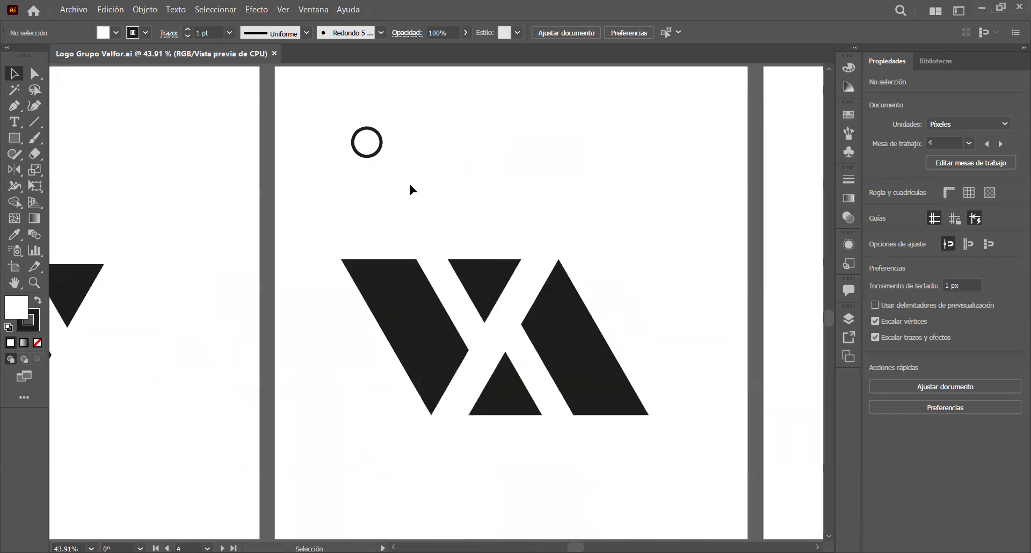
- Compare the solid VA monogram with the two neighbouring variants that use thin diagonal lines
scroll(410, 186, "down", 3)
scroll(413, 189, "up", 2)
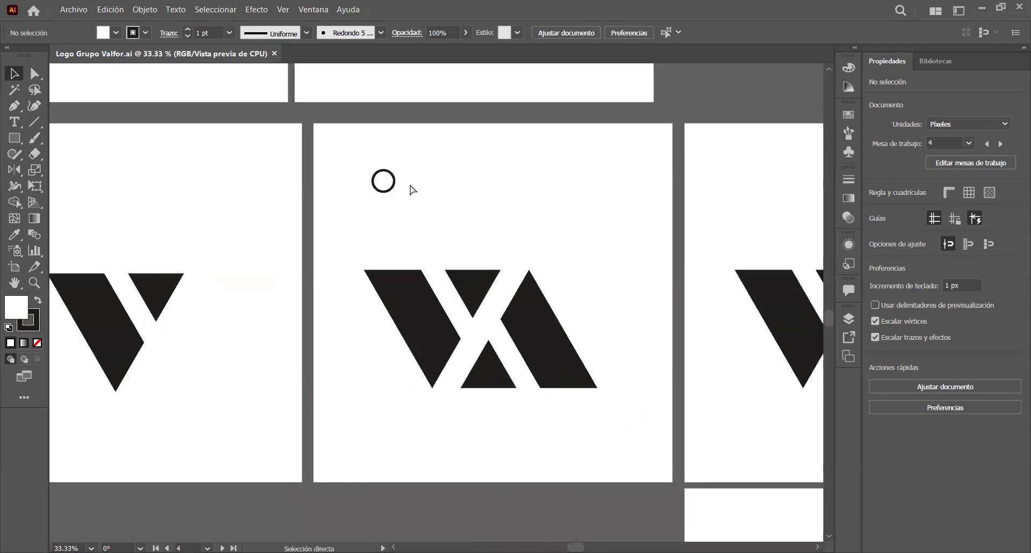
scroll(412, 190, "right", 5)
scroll(410, 185, "left", 3)
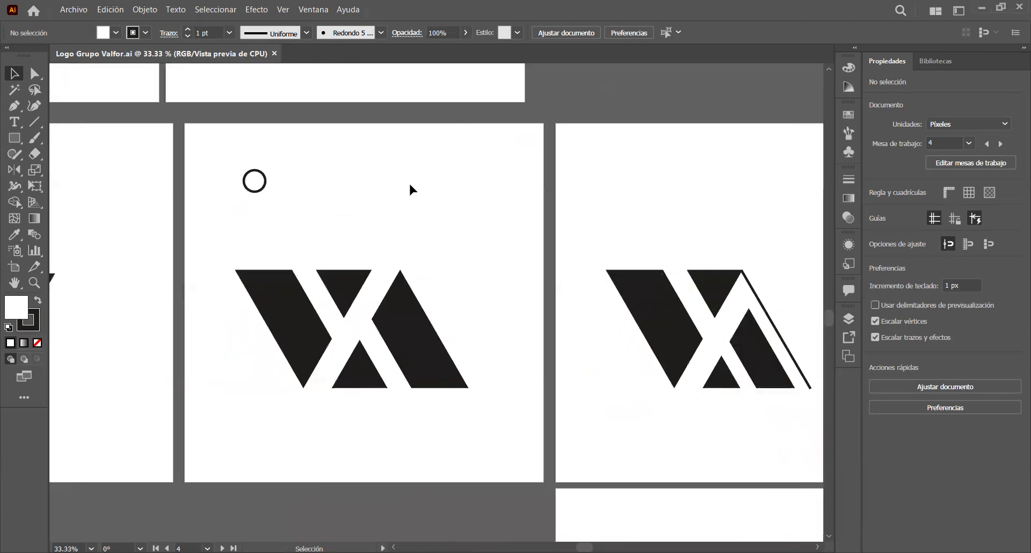
scroll(410, 186, "up", 1)
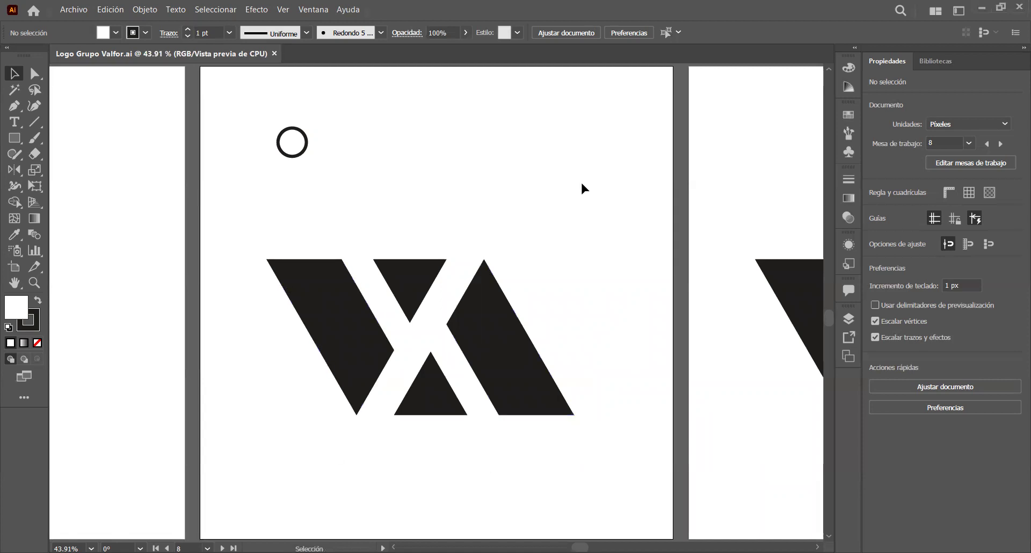
scroll(419, 187, "right", 5)
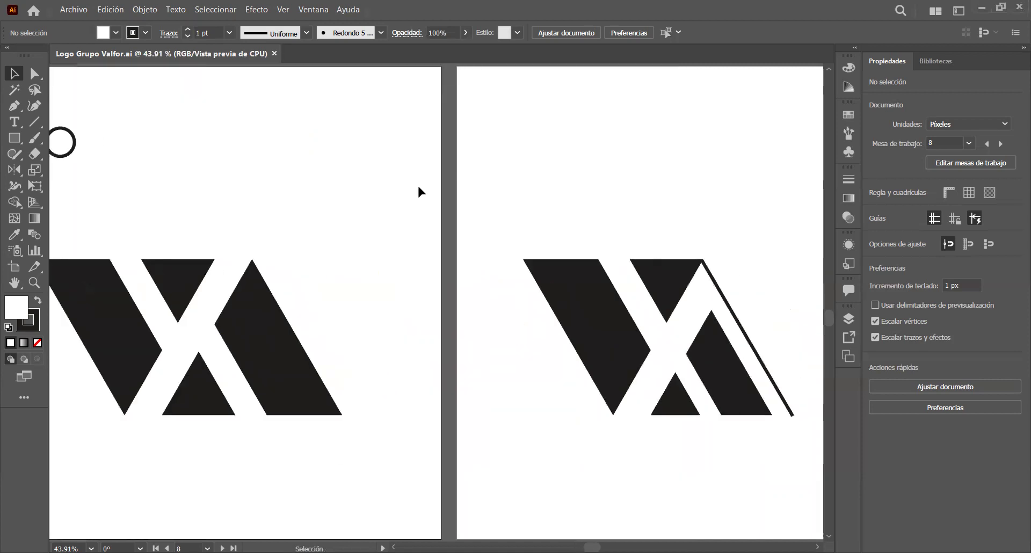
key("ctrl+minus")
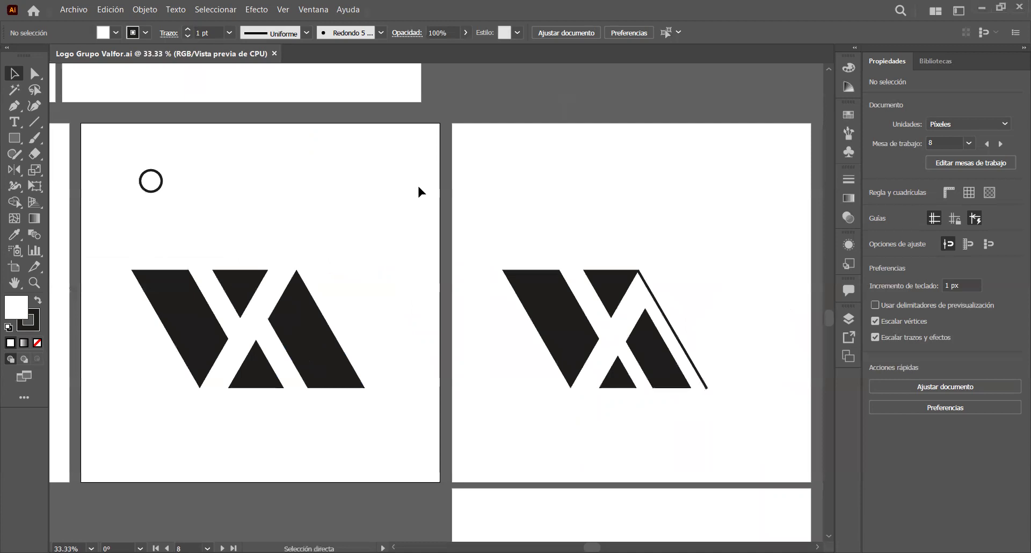
scroll(371, 190, "right", 3)
scroll(545, 249, "right", 3)
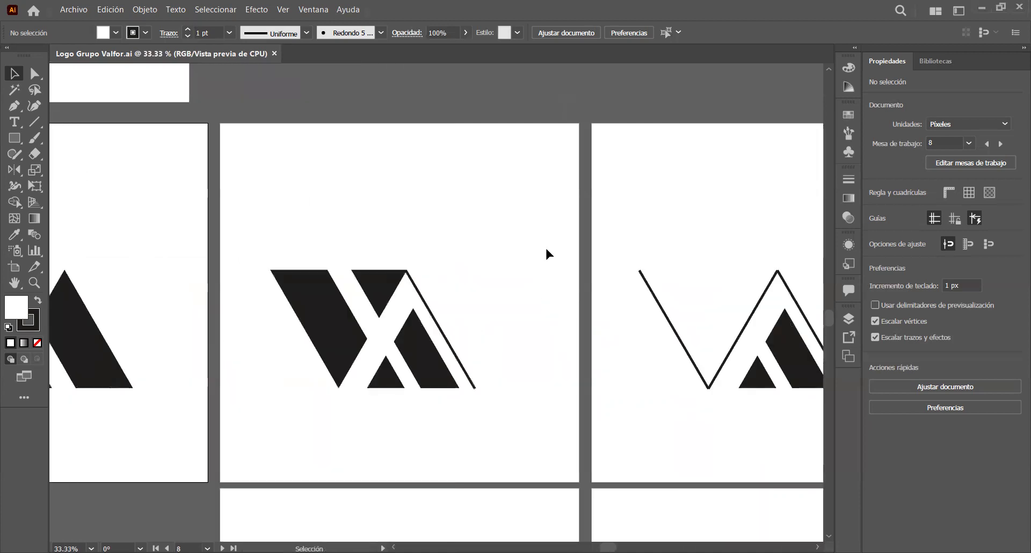
scroll(546, 249, "right", 3)
scroll(260, 195, "right", 4)
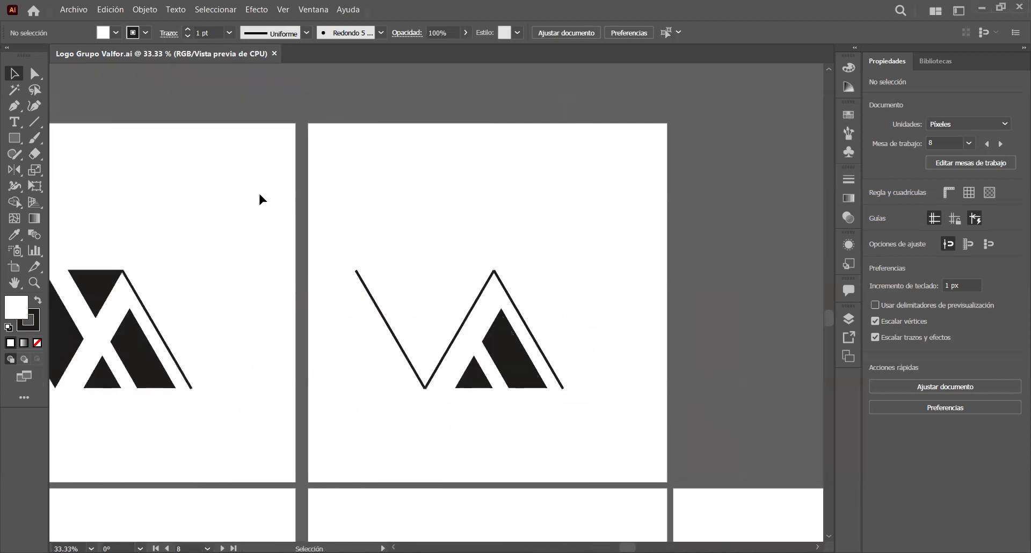
scroll(152, 210, "left", 3)
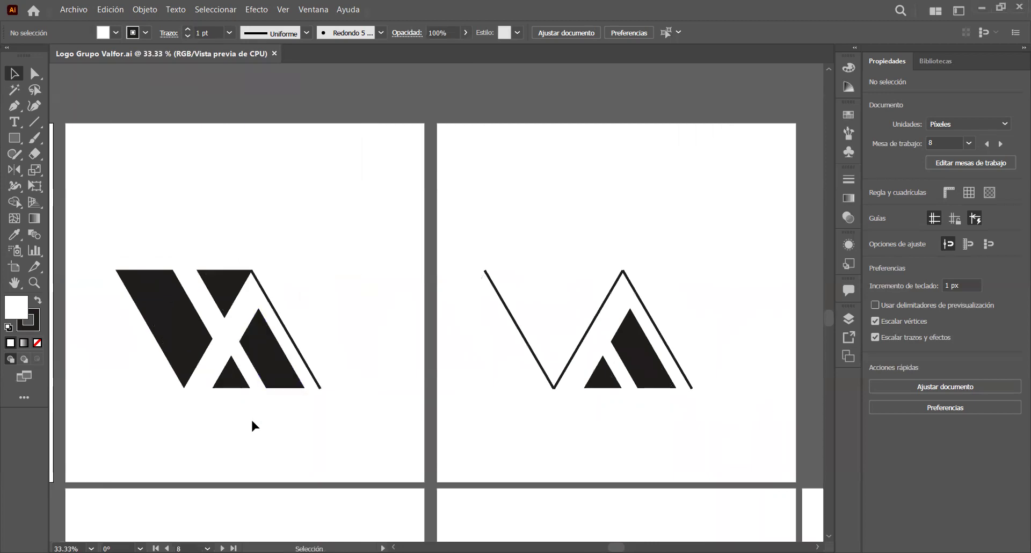
scroll(253, 424, "left", 2)
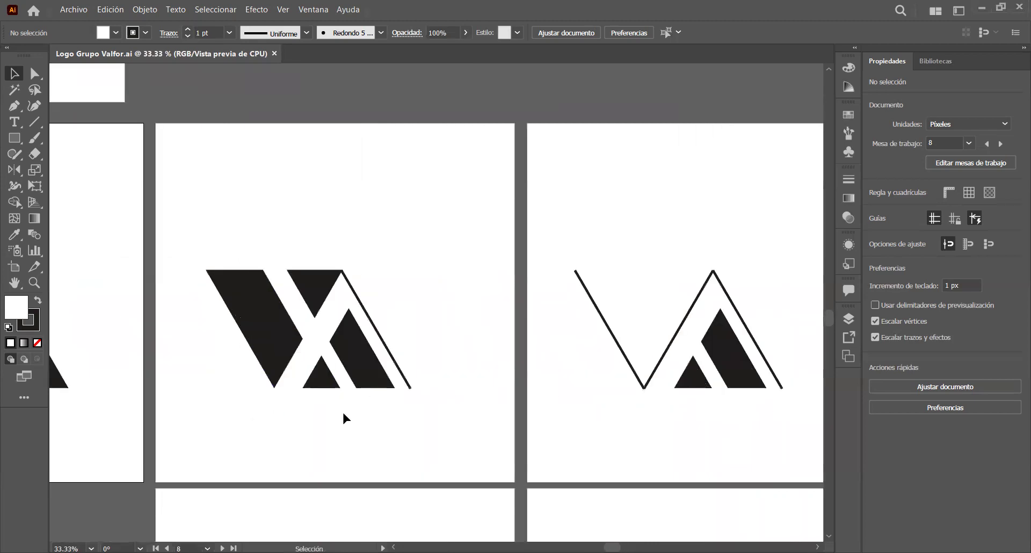
scroll(332, 414, "right", 3)
key("ctrl+minus")
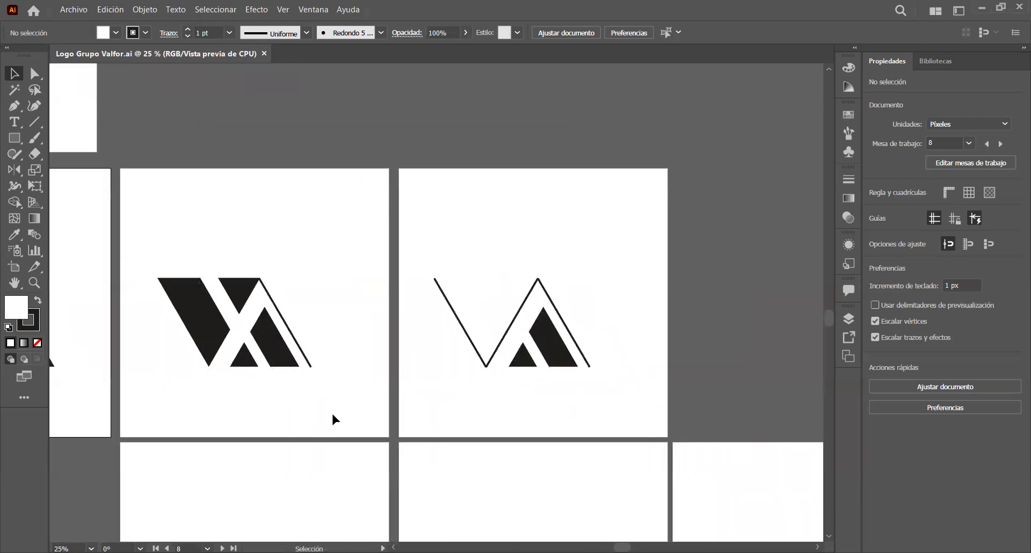
- Examine the third-row VA artboards, comparing the solid V with the outlined V beside the smaller A
scroll(336, 419, "down", 5)
left_click(171, 254)
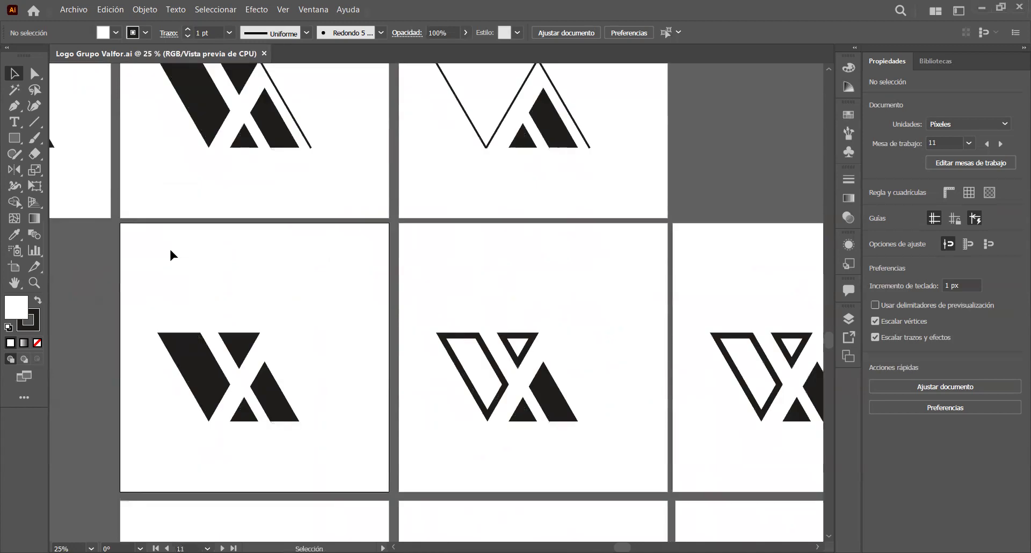
scroll(171, 250, "left", 2)
key("ctrl+minus")
key("ctrl+plus")
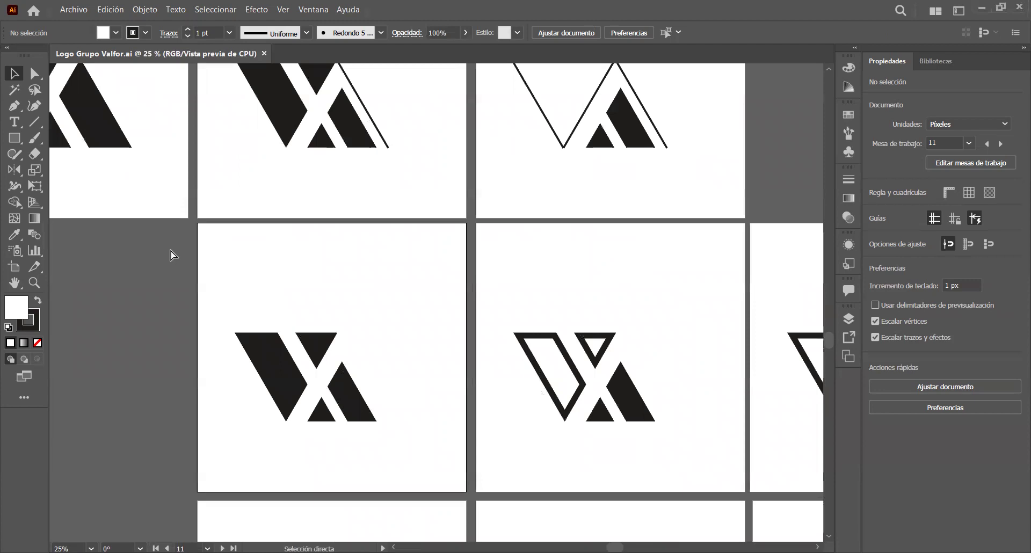
key("ctrl+plus")
scroll(169, 250, "down", 3)
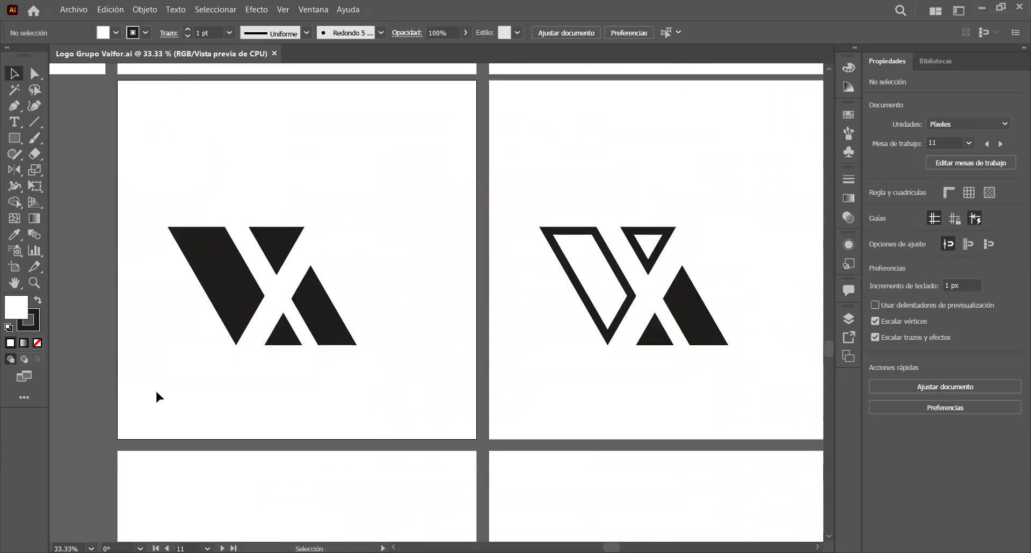
scroll(157, 396, "left", 3)
key("ctrl+minus")
key("ctrl+minus")
key("ctrl+plus")
key("ctrl+plus")
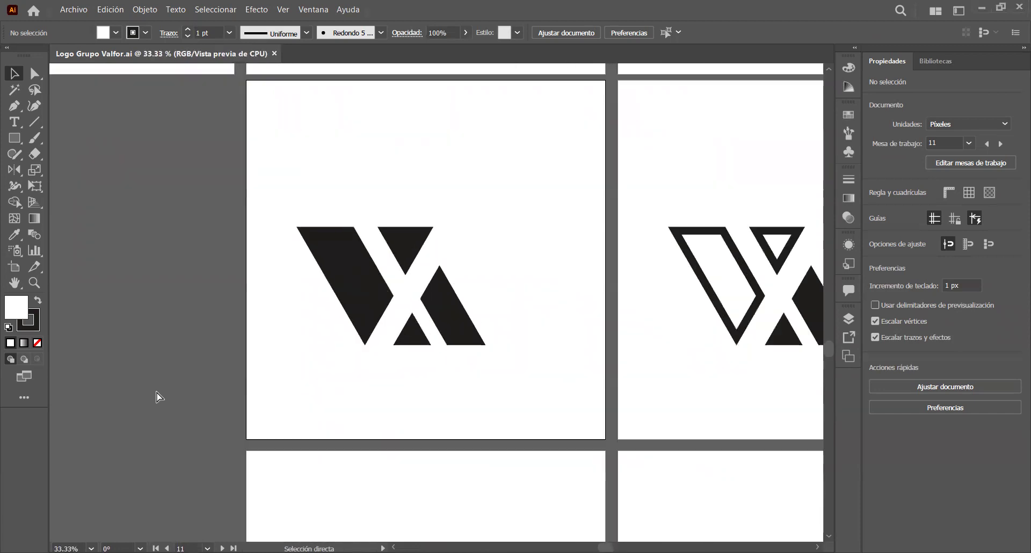
scroll(157, 394, "up", 3)
scroll(157, 394, "down", 3)
scroll(456, 162, "right", 9)
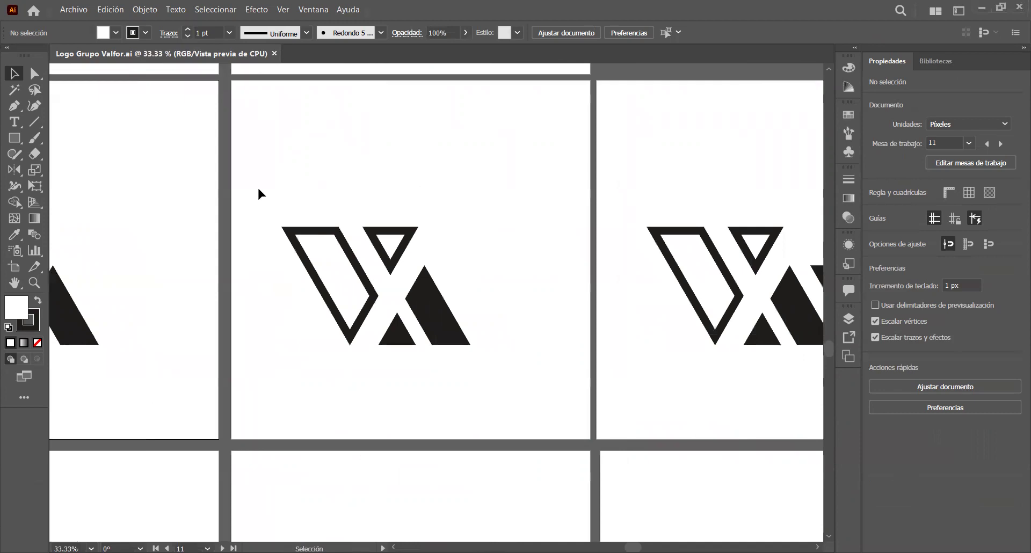
- Review how the outlined-V wordmark develops across the third row, from the diagonal bars through the F variants to the hexagonal O
scroll(363, 182, "right", 3)
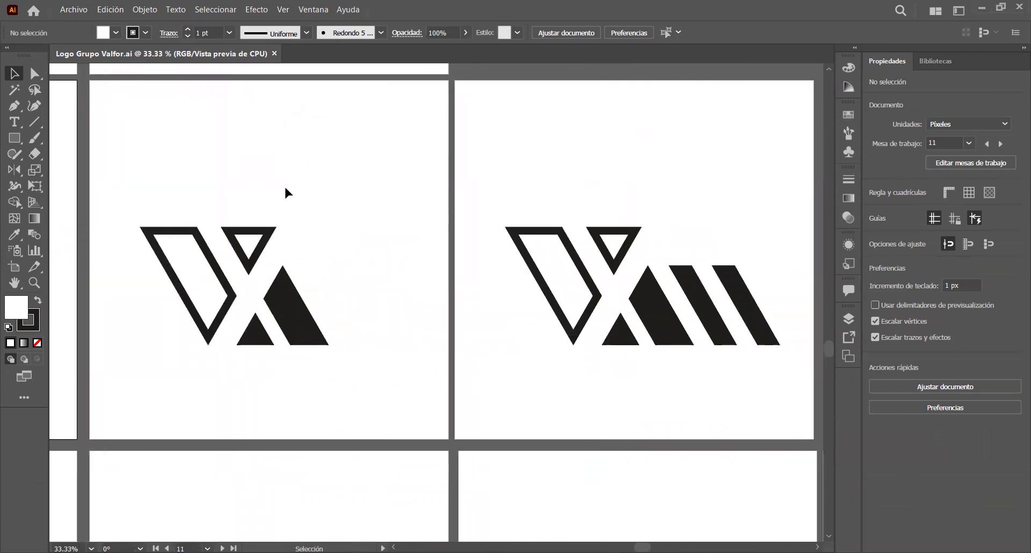
scroll(209, 180, "right", 5)
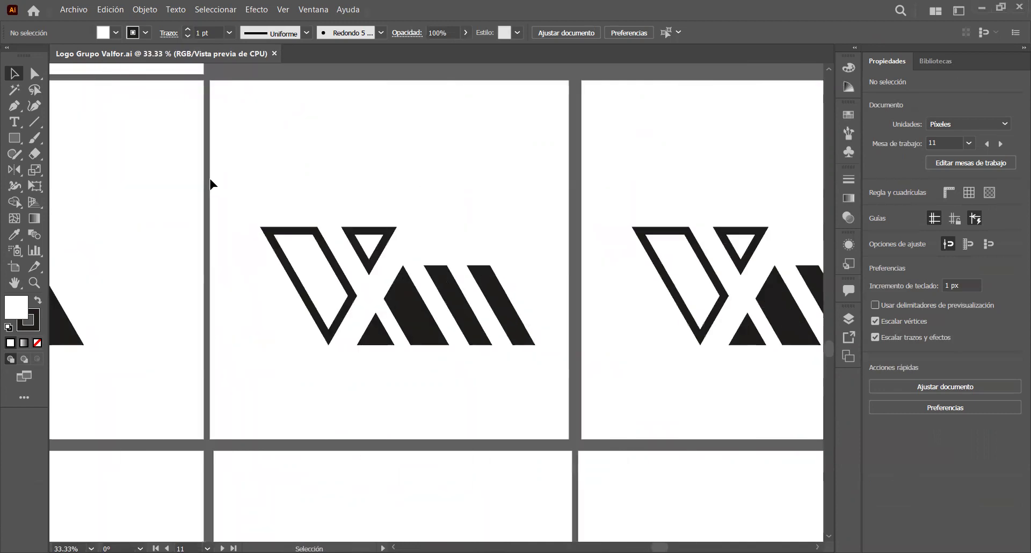
scroll(211, 185, "left", 6)
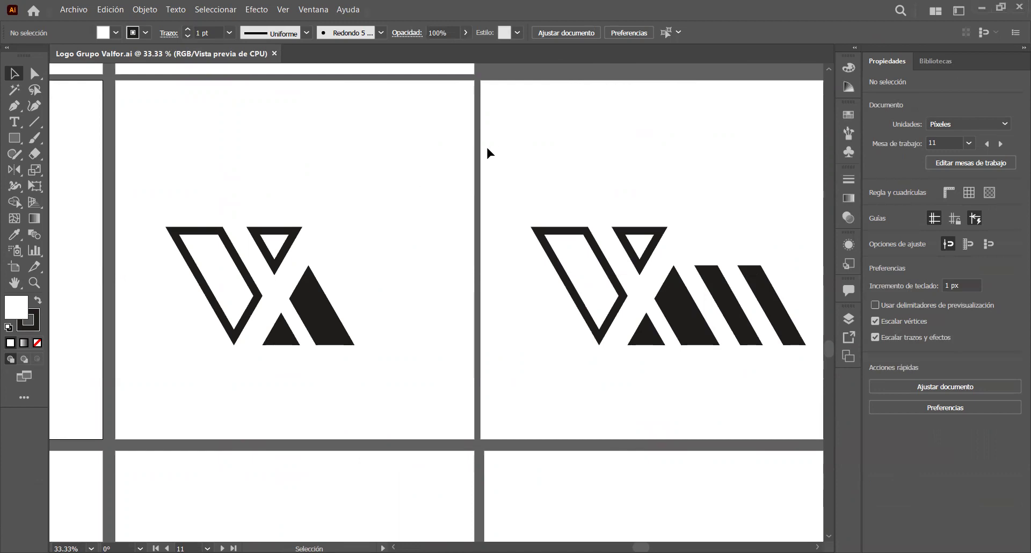
scroll(487, 149, "right", 3)
scroll(487, 149, "right", 3)
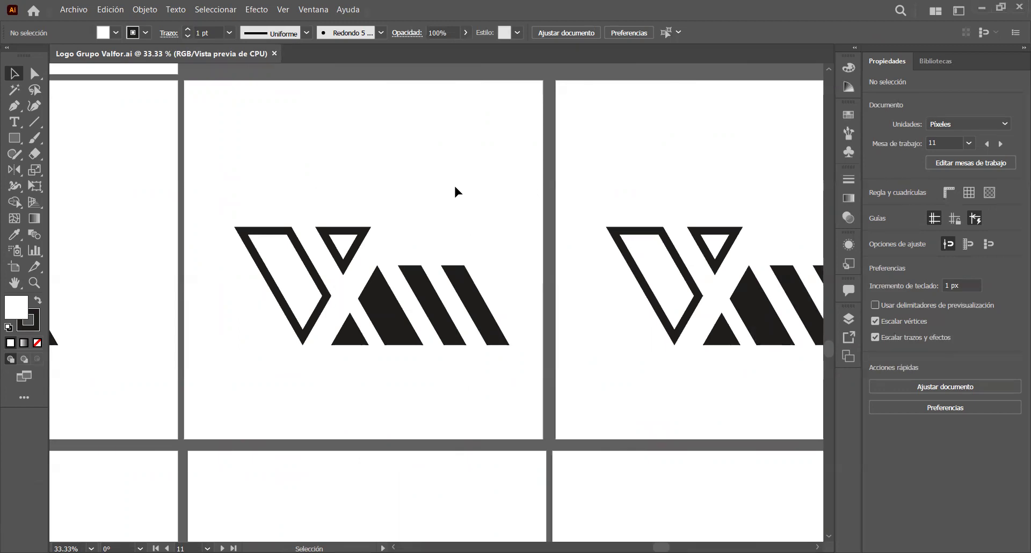
scroll(455, 191, "right", 3)
scroll(564, 188, "right", 3)
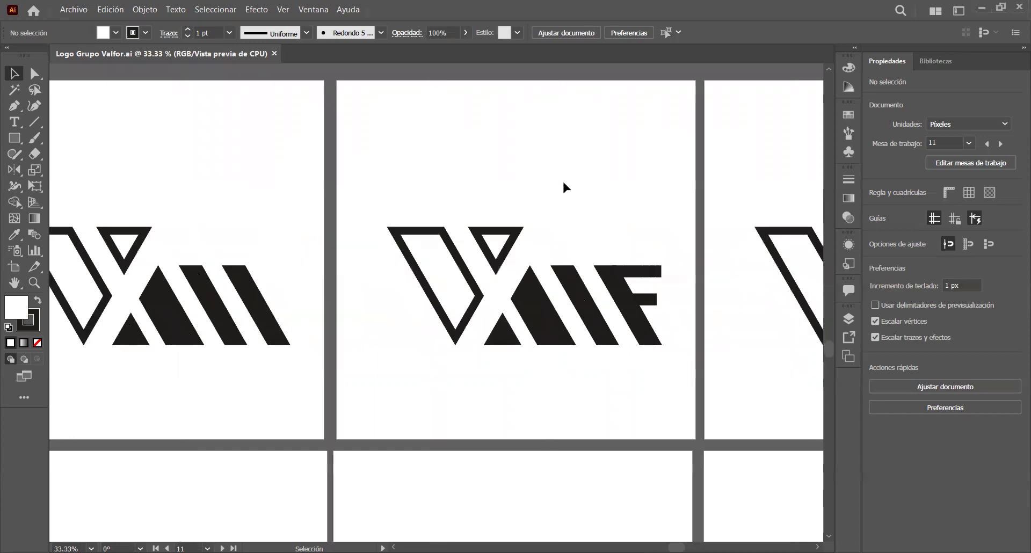
scroll(564, 187, "right", 7)
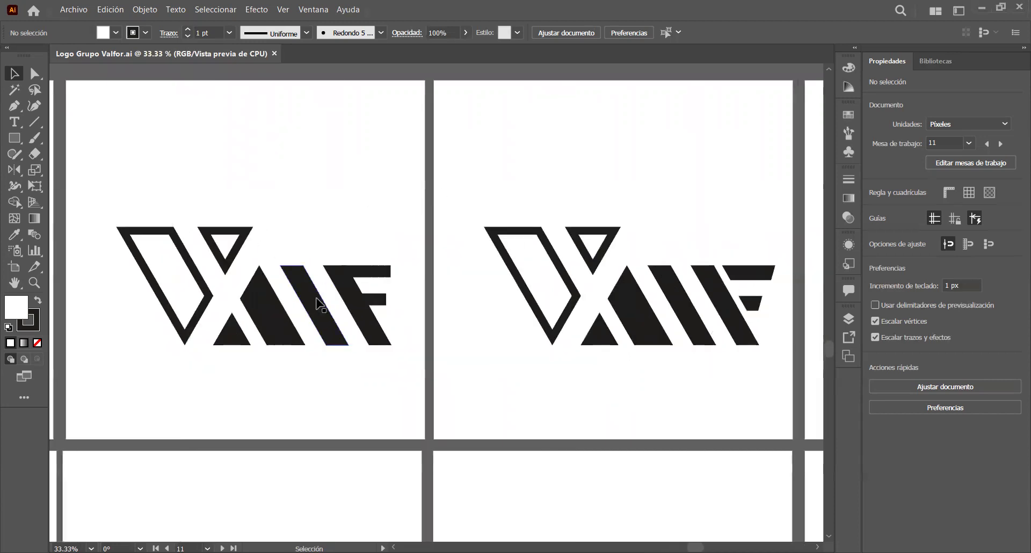
scroll(506, 214, "right", 6)
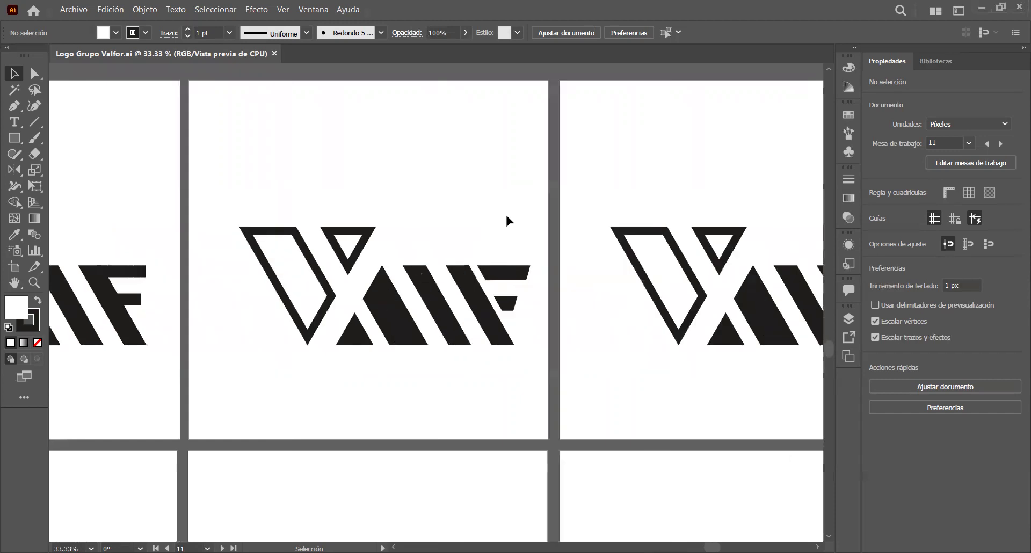
key("ctrl+plus")
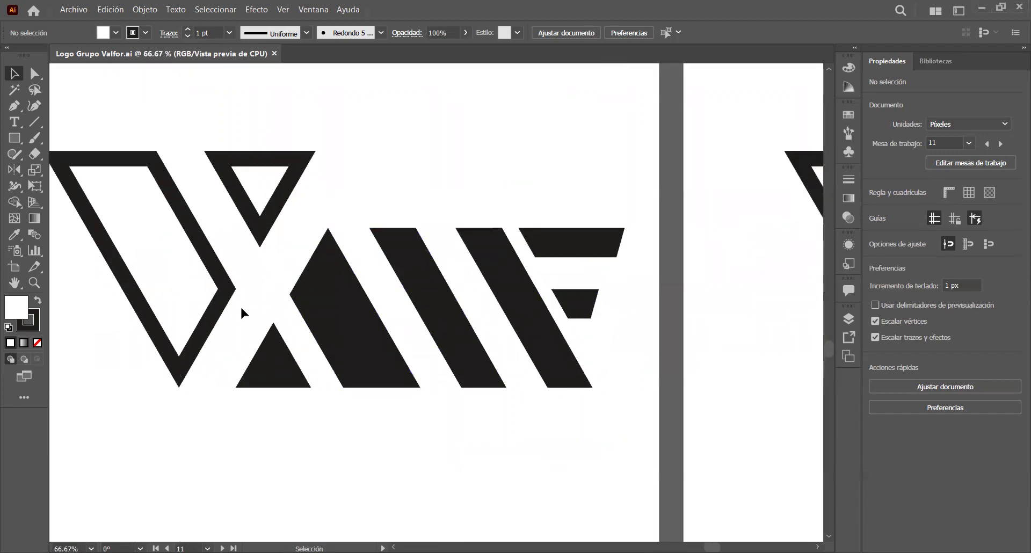
key("a")
key("ctrl+minus")
scroll(546, 166, "right", 10)
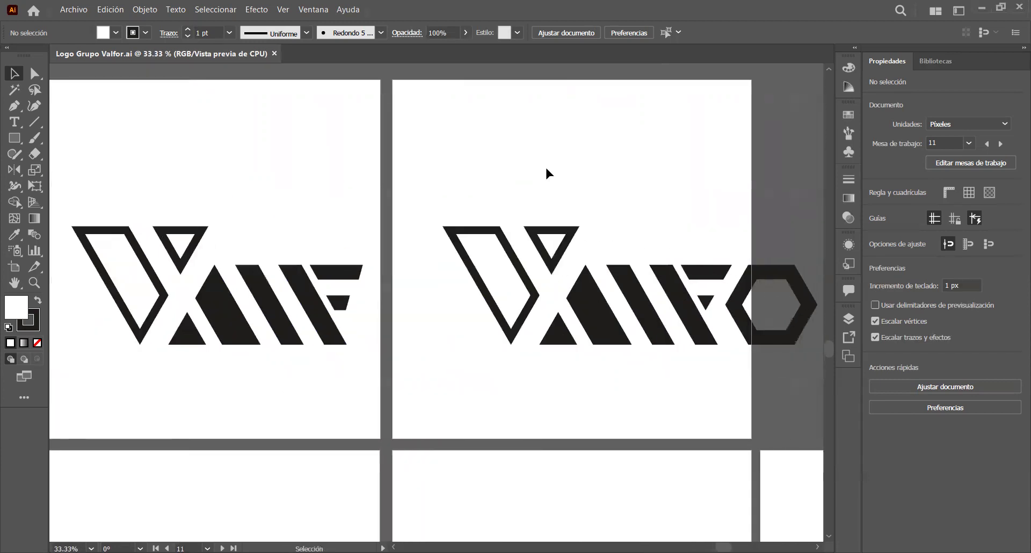
- Compare the last two third-row wordmarks with the hexagonal O, including how the O overruns the artboard edge
key("v")
scroll(333, 189, "right", 3)
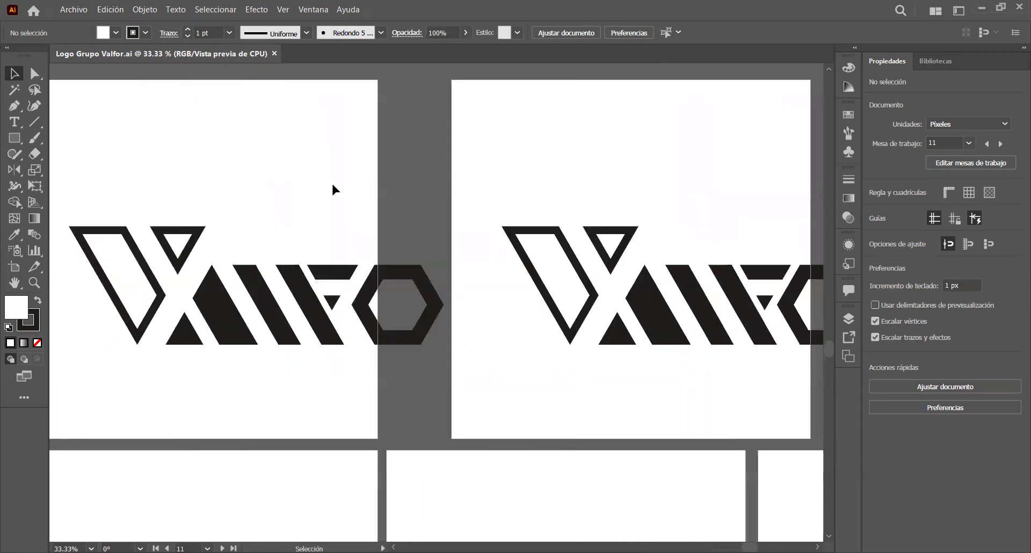
scroll(333, 185, "right", 7)
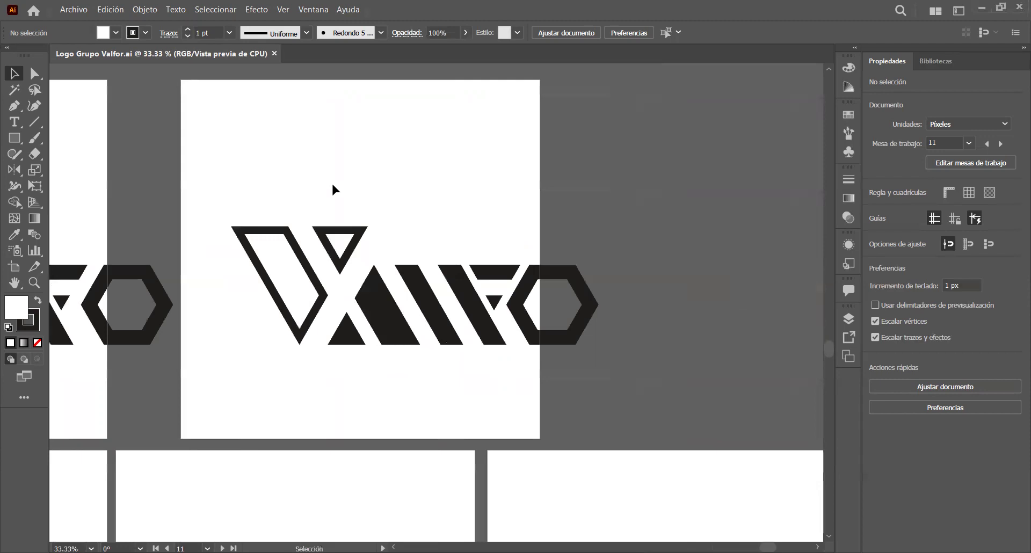
key("ctrl+minus")
key("ctrl+minus")
key("ctrl+minus")
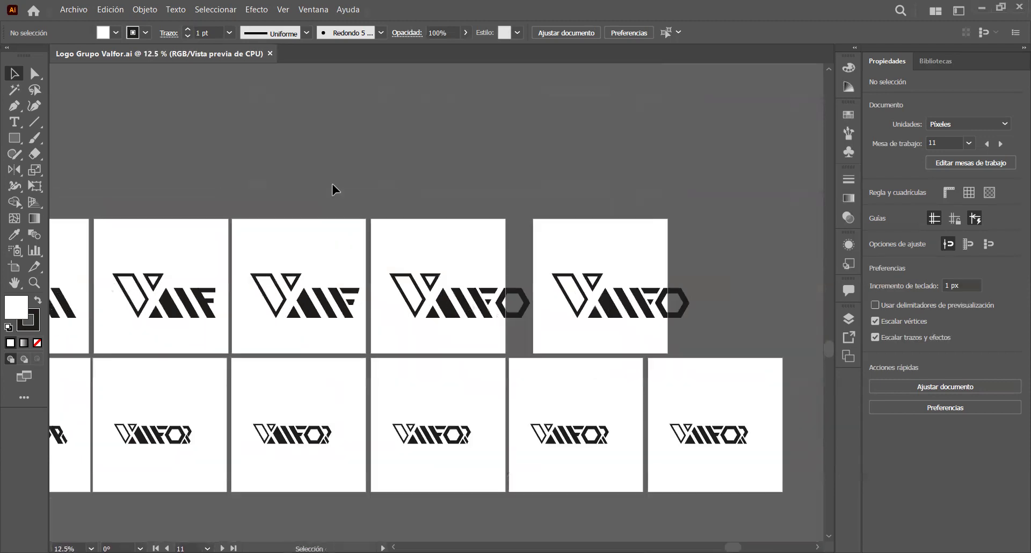
- Fit artboard 18 in the view and compare its full VALFOR wordmark with the neighbouring version's R
scroll(332, 184, "left", 8)
left_click(195, 401)
key("ctrl+0")
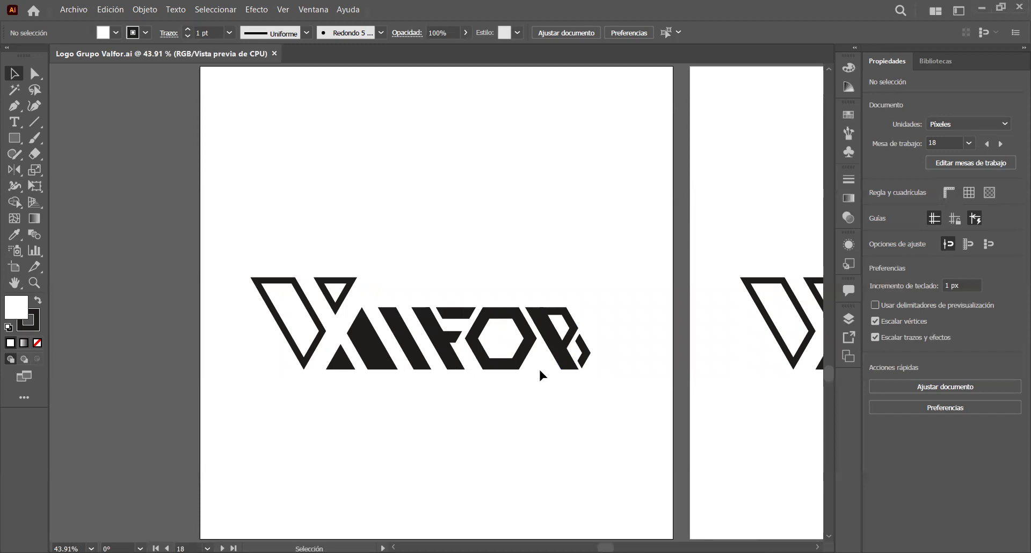
scroll(491, 415, "right", 3)
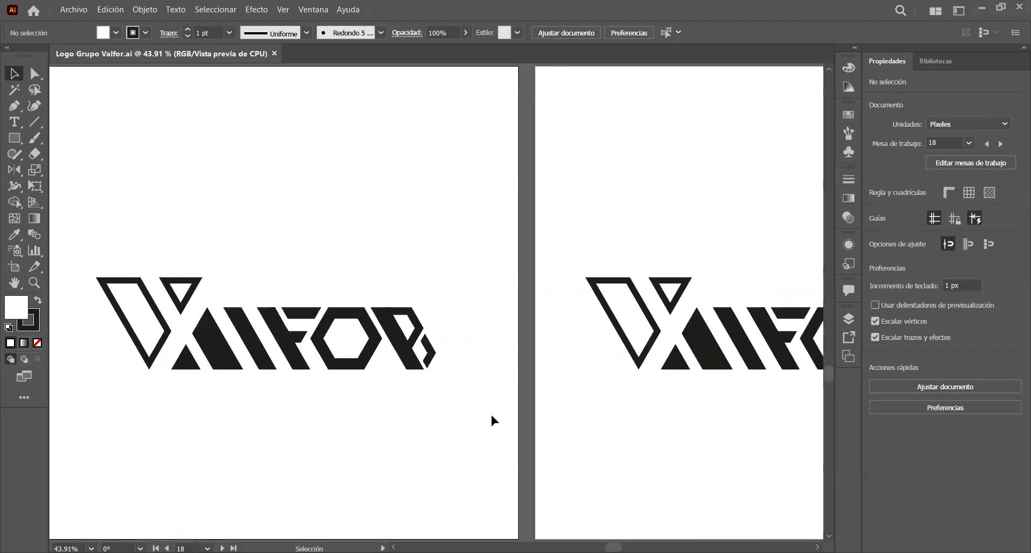
scroll(491, 416, "right", 3)
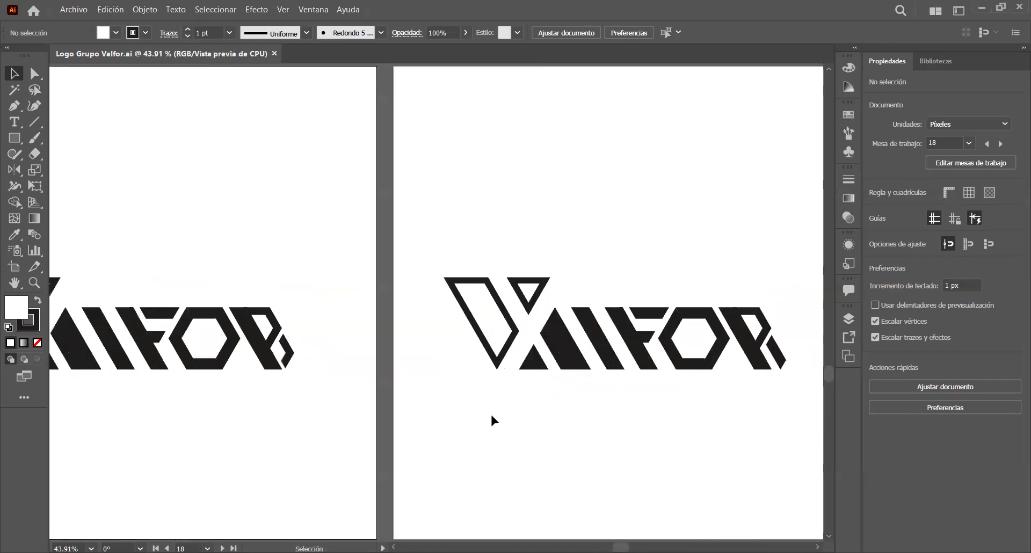
scroll(492, 415, "left", 2)
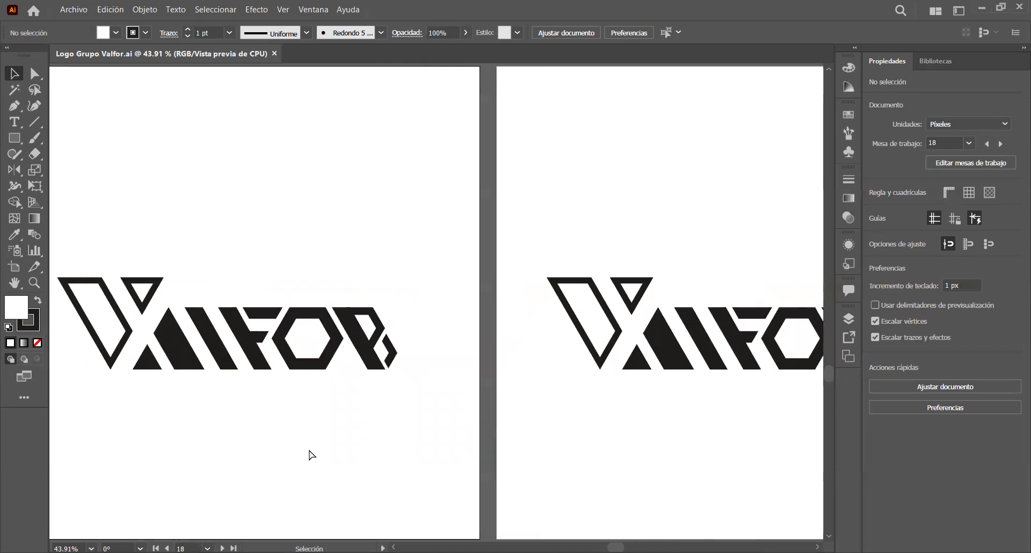
- Inspect the letter shapes and spacing of the artboard 18 wordmark up close, from the A to the hexagonal O
key("ctrl+plus")
key("ctrl+plus")
key("ctrl+plus")
key("ctrl+plus")
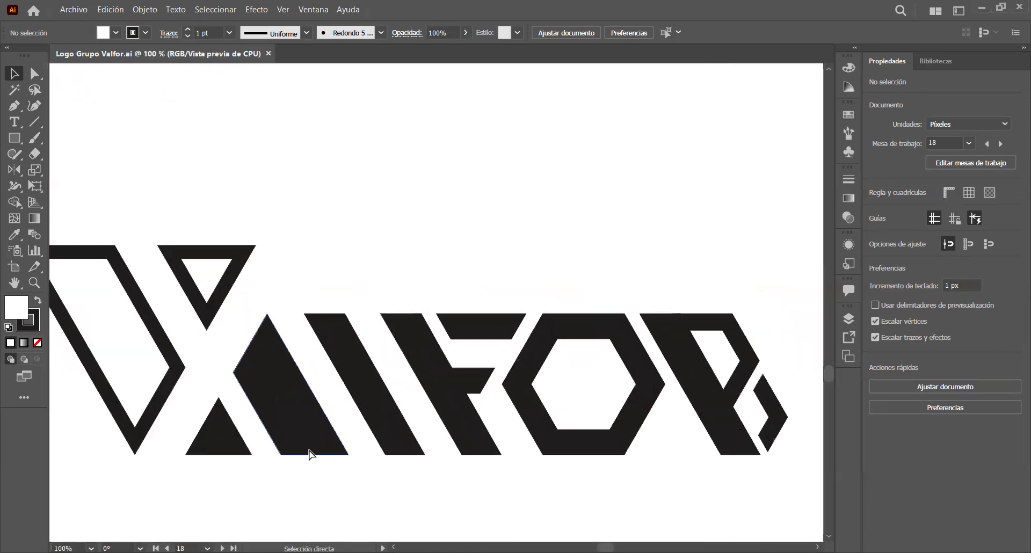
scroll(424, 430, "down", 4)
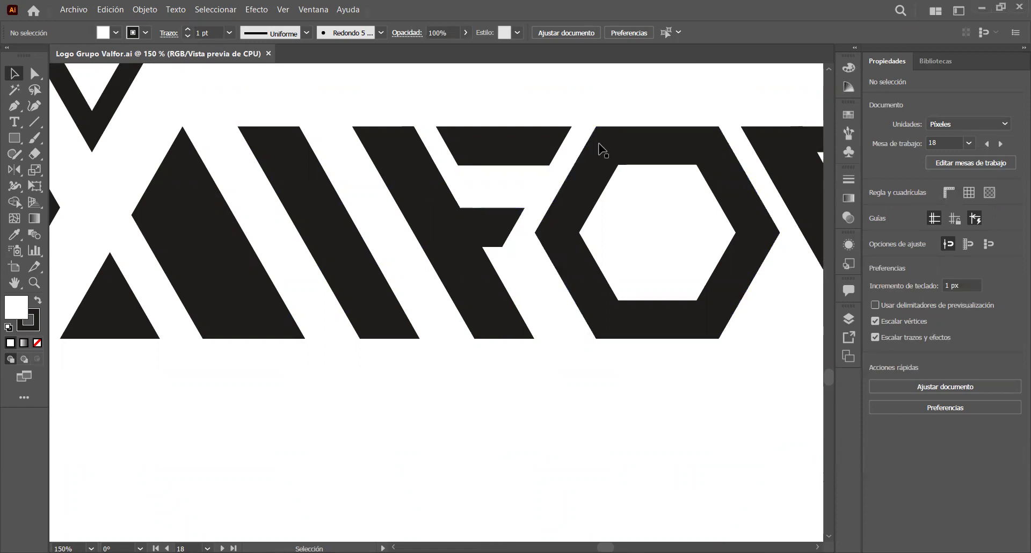
key("a")
key("ctrl+minus")
key("ctrl+minus")
key("ctrl+minus")
- Compare the R variants across the fourth-row artboards up to the version with the smaller V
scroll(570, 376, "right", 5)
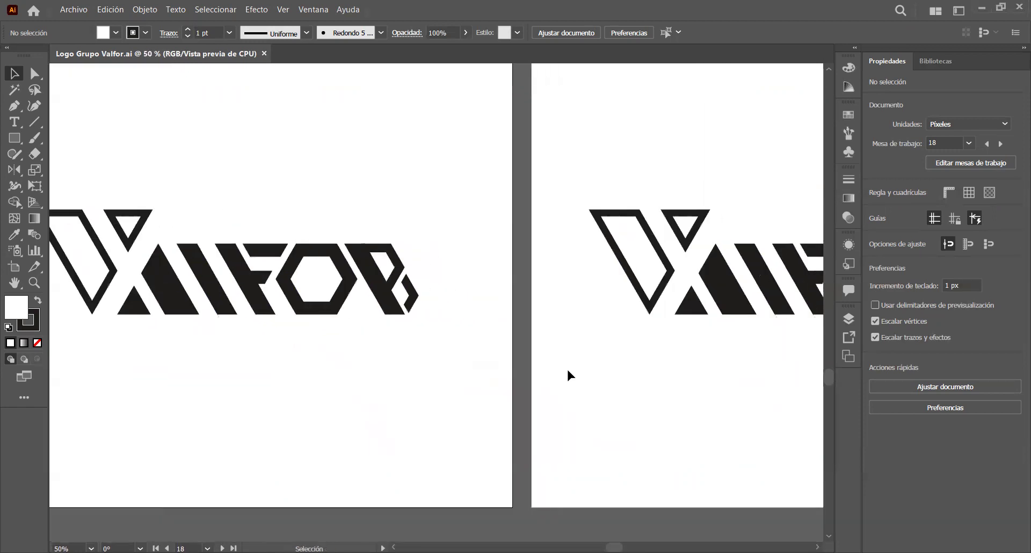
scroll(568, 372, "right", 3)
scroll(568, 371, "left", 2)
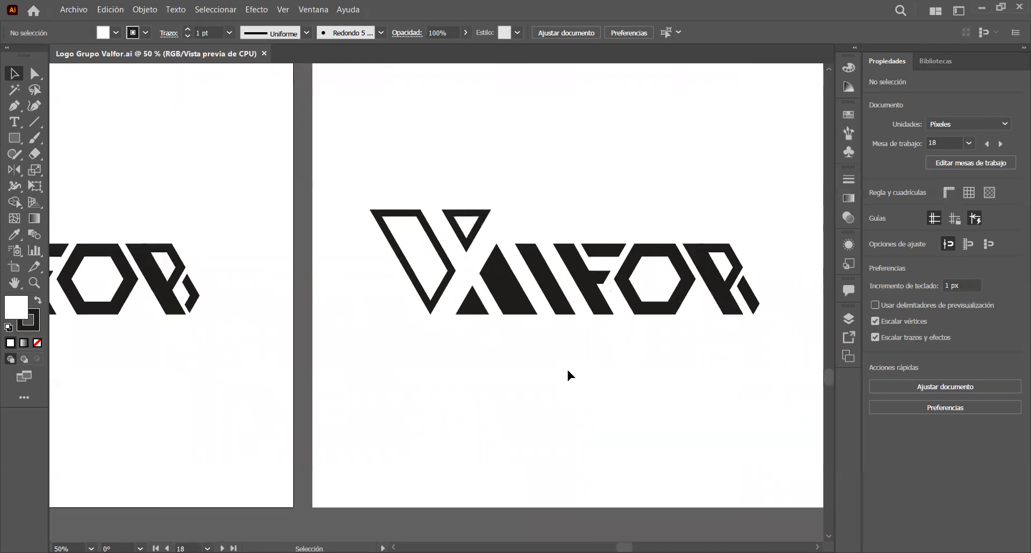
scroll(568, 372, "right", 4)
scroll(568, 372, "right", 10)
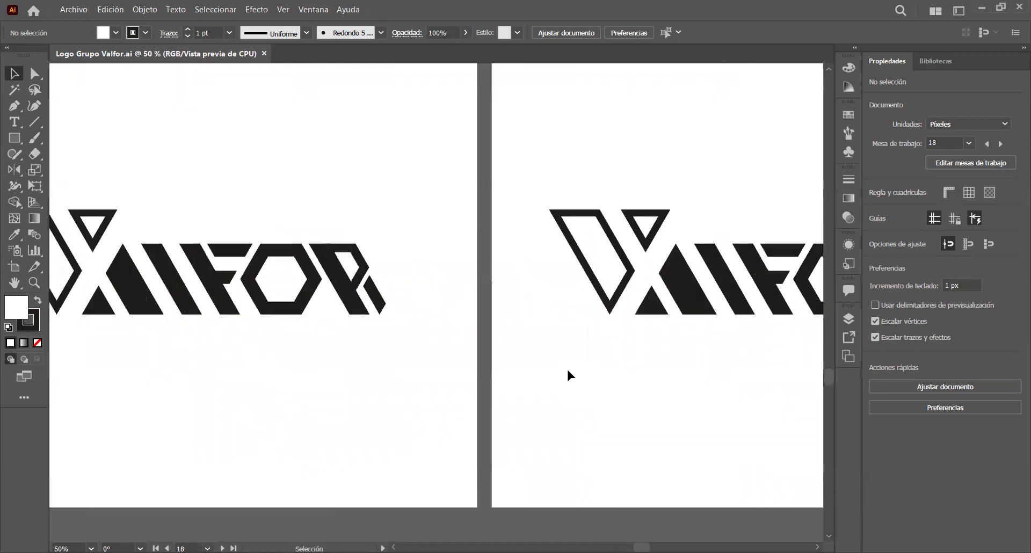
scroll(568, 371, "right", 10)
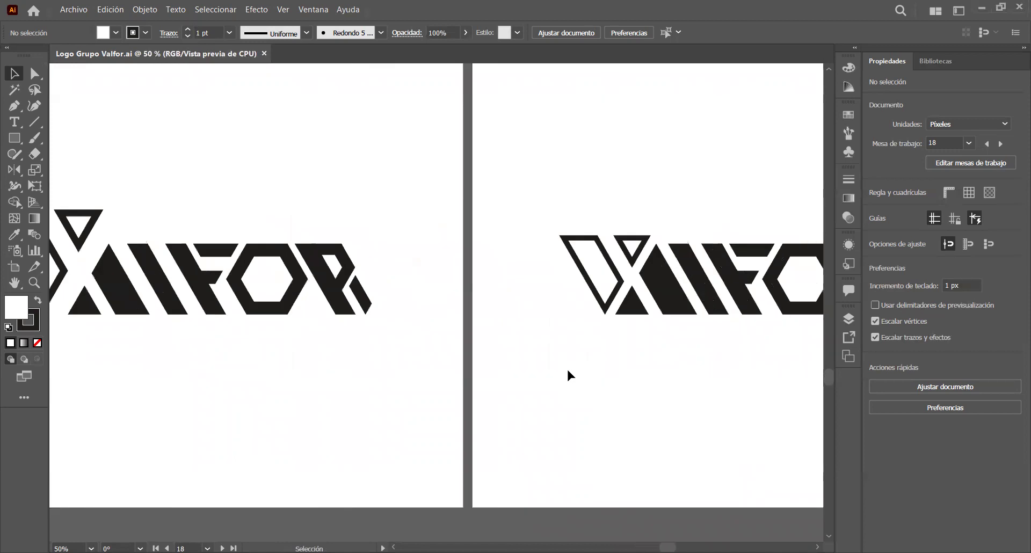
- Fit artboard 21 in the view and inspect its smaller V and split R up close
left_click(489, 386)
key("ctrl+0")
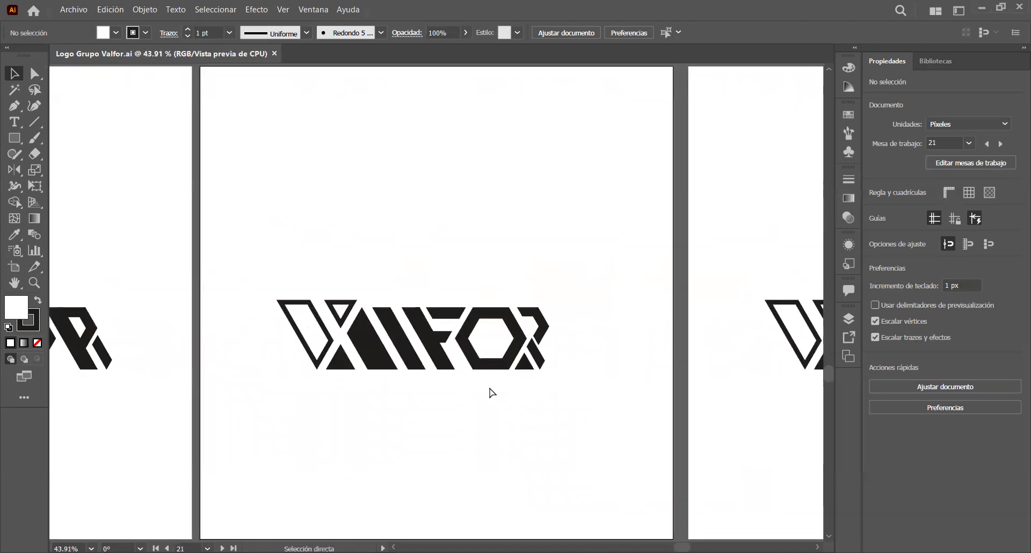
key("ctrl+plus")
key("ctrl+plus")
key("ctrl+plus")
key("ctrl+plus")
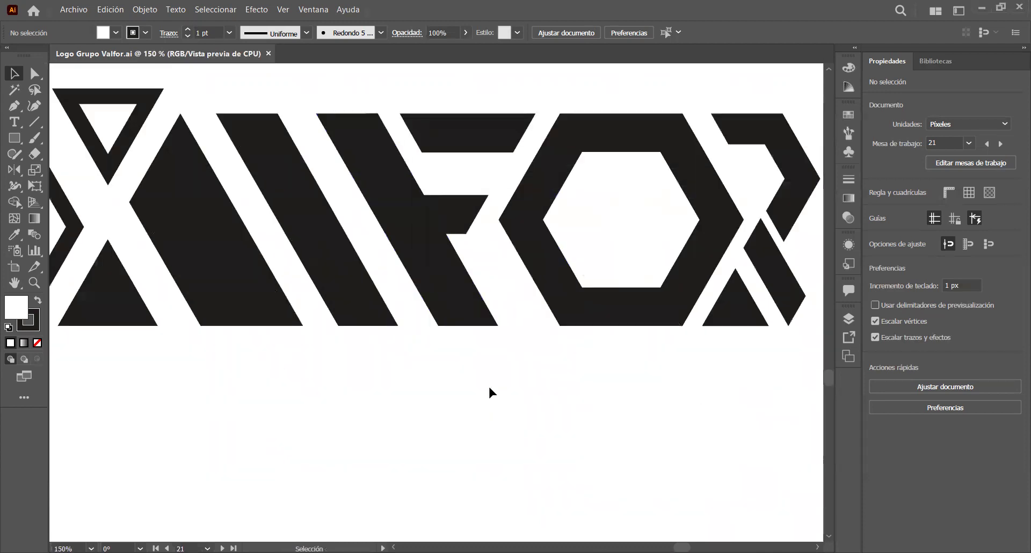
key("ctrl+minus")
key("ctrl+minus")
key("ctrl+minus")
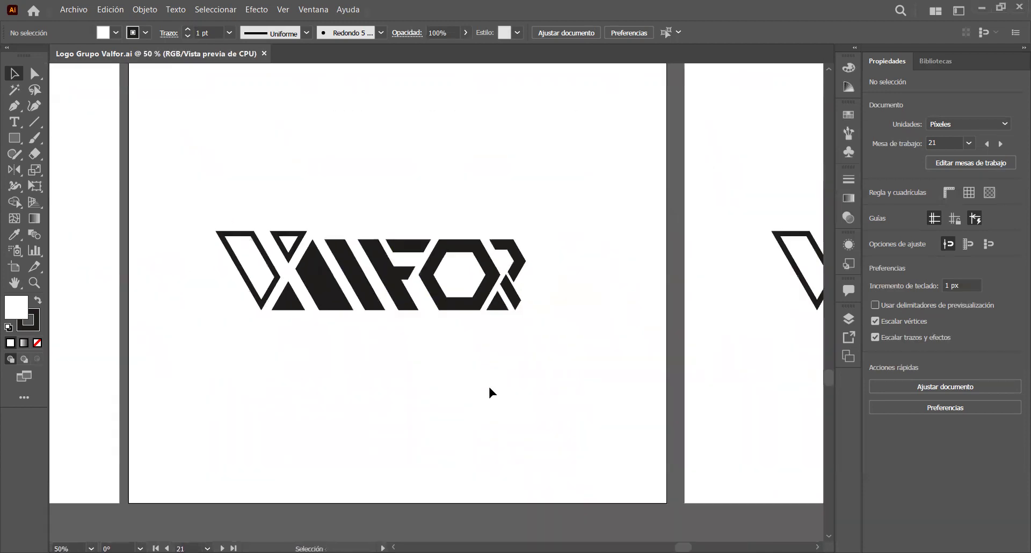
- Compare the remaining fourth-row wordmarks, focusing on how the A and the R are cut
scroll(488, 384, "right", 5)
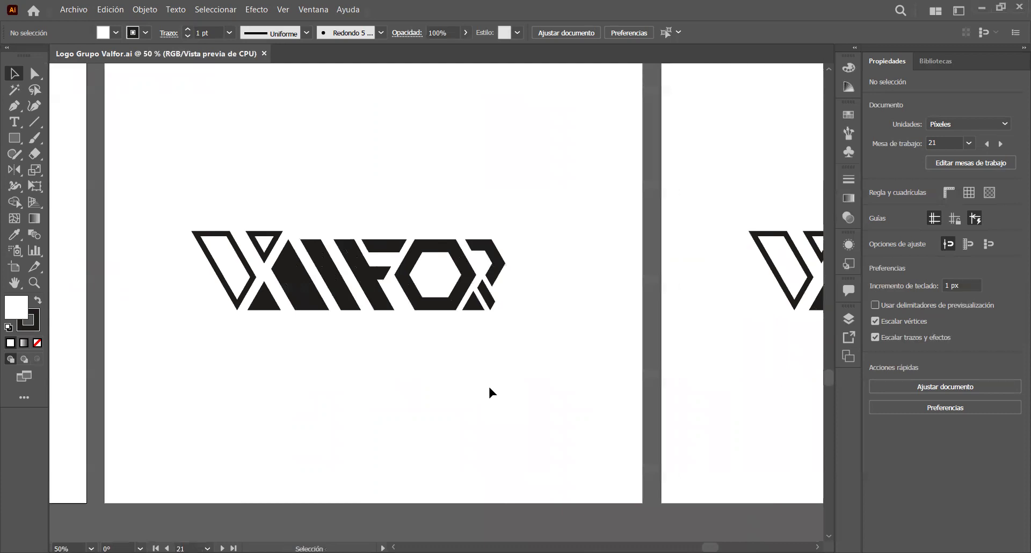
scroll(489, 388, "right", 8)
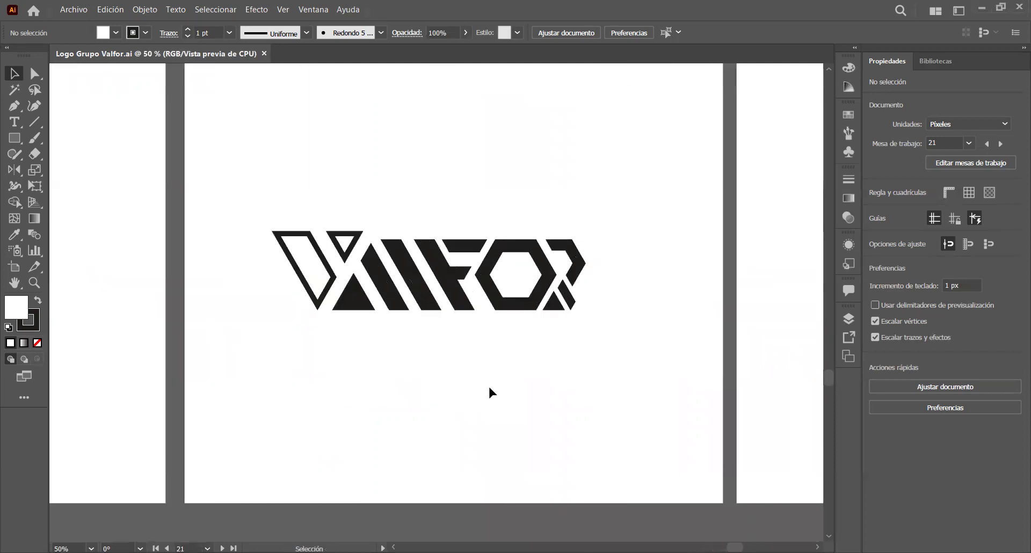
scroll(490, 388, "right", 3)
scroll(490, 388, "right", 5)
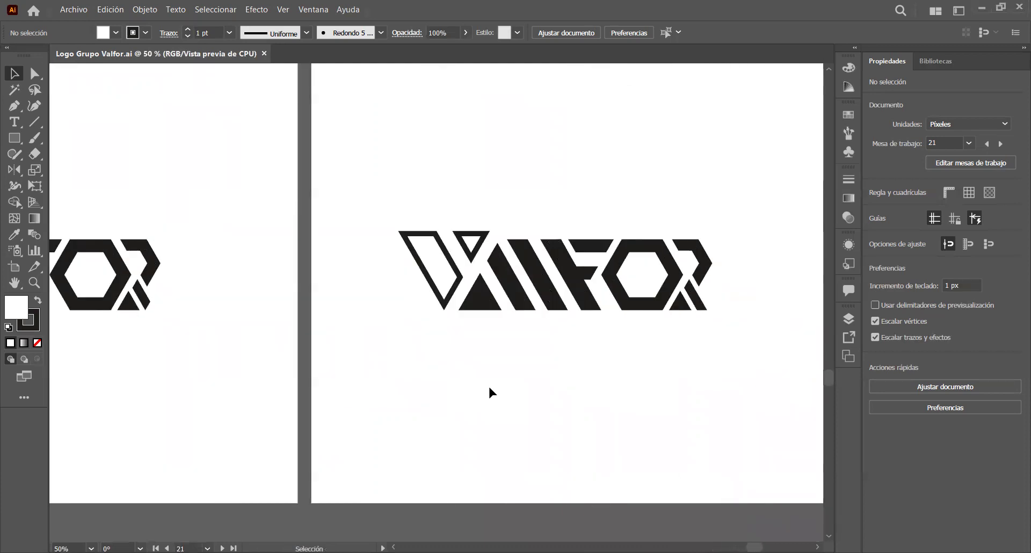
scroll(489, 388, "right", 2)
scroll(489, 388, "right", 8)
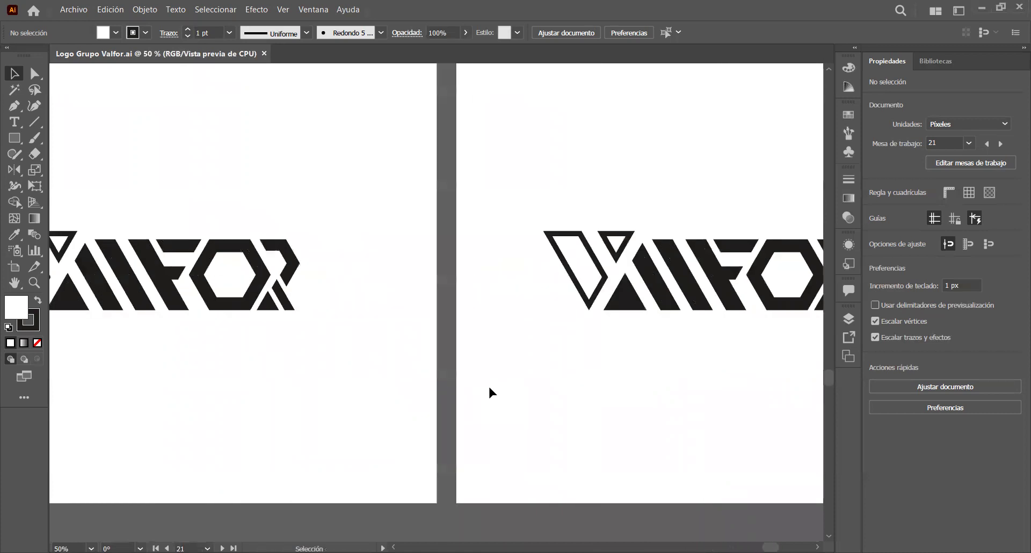
- Fit artboard 25, the last one in the fourth row, in the view to examine its wordmark
scroll(489, 384, "down", 6)
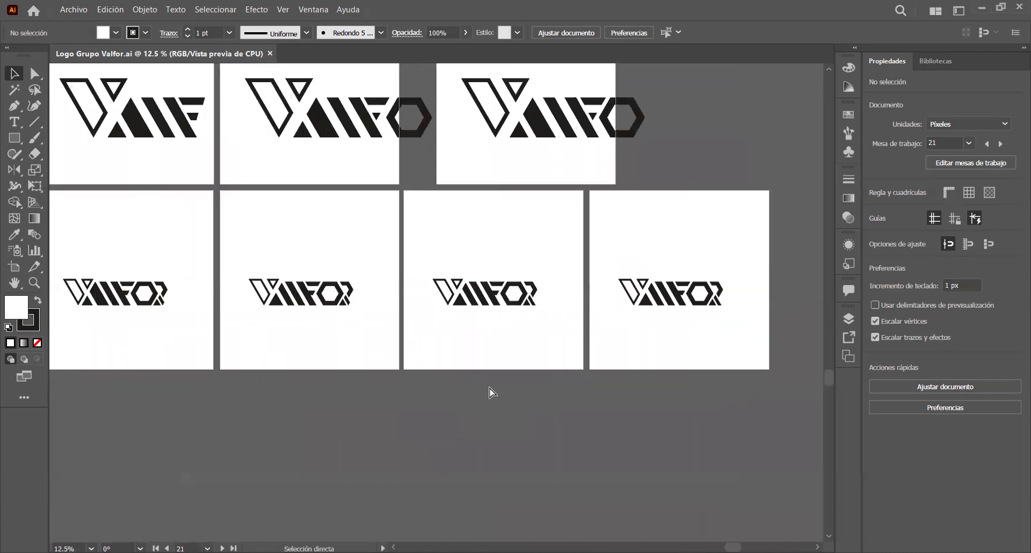
left_click(775, 318)
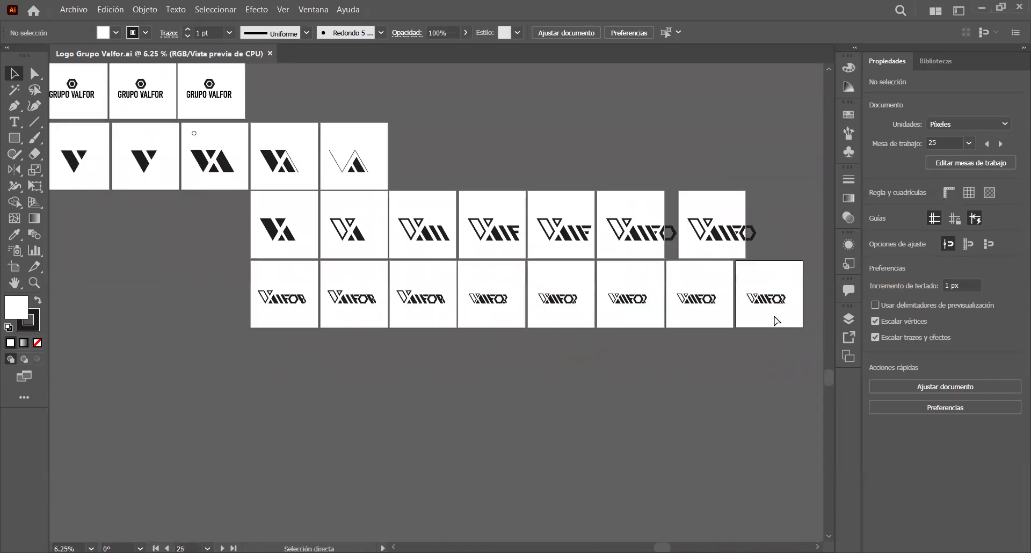
key("ctrl+0")
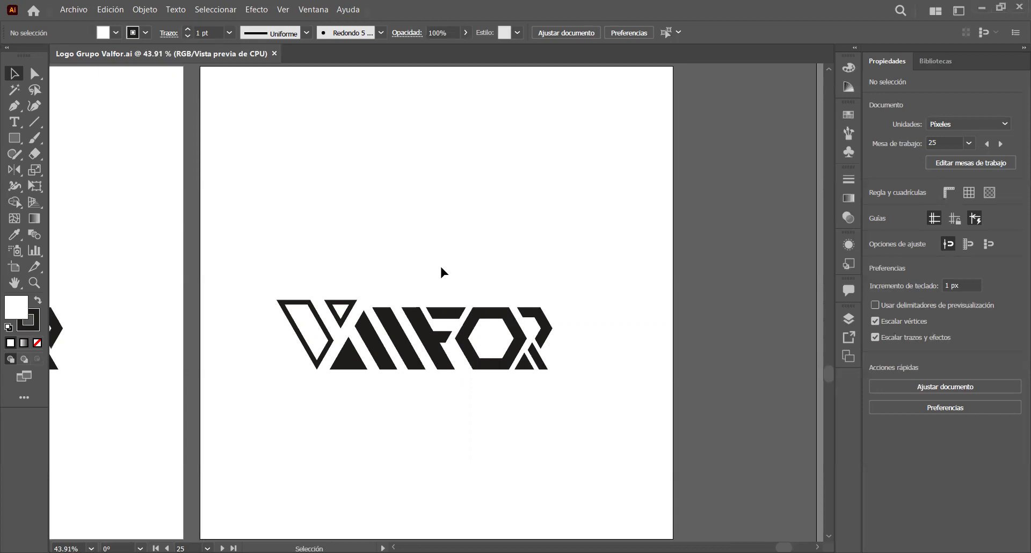
- Look back over the whole artboard overview, from the last wordmark through the monograms to the first type trials
key("ctrl+minus")
key("ctrl+minus")
key("ctrl+minus")
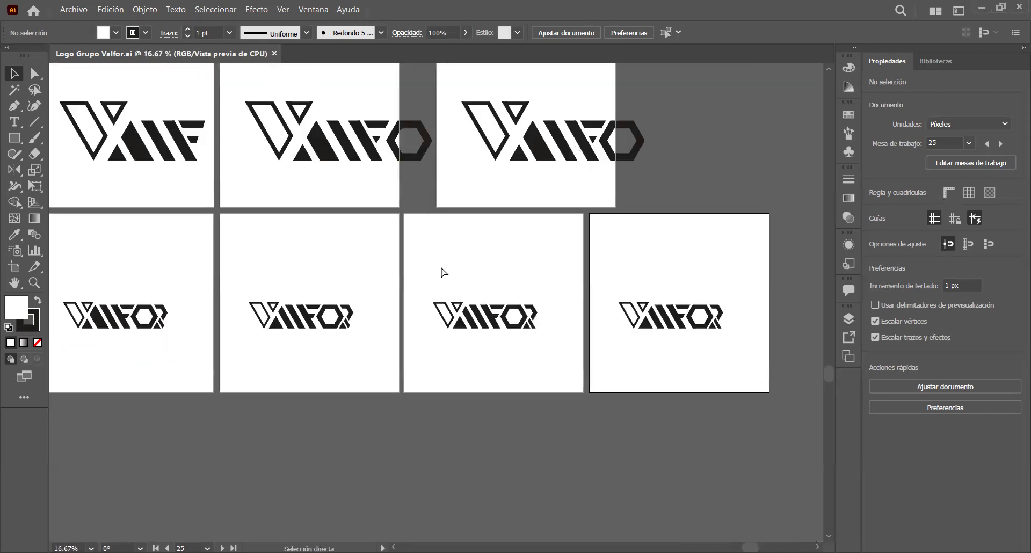
key("ctrl+minus")
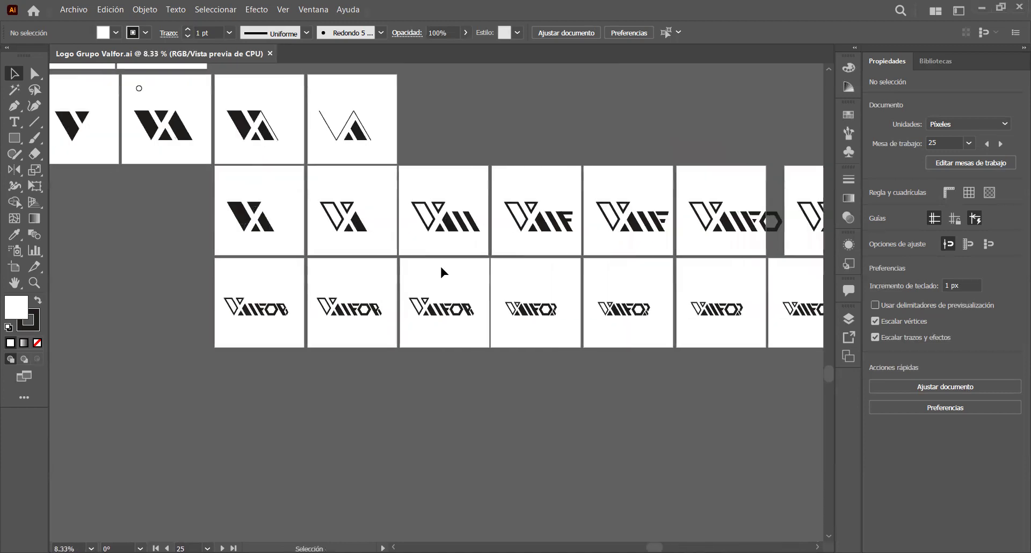
scroll(441, 267, "left", 3)
scroll(407, 120, "up", 2)
scroll(408, 122, "left", 3)
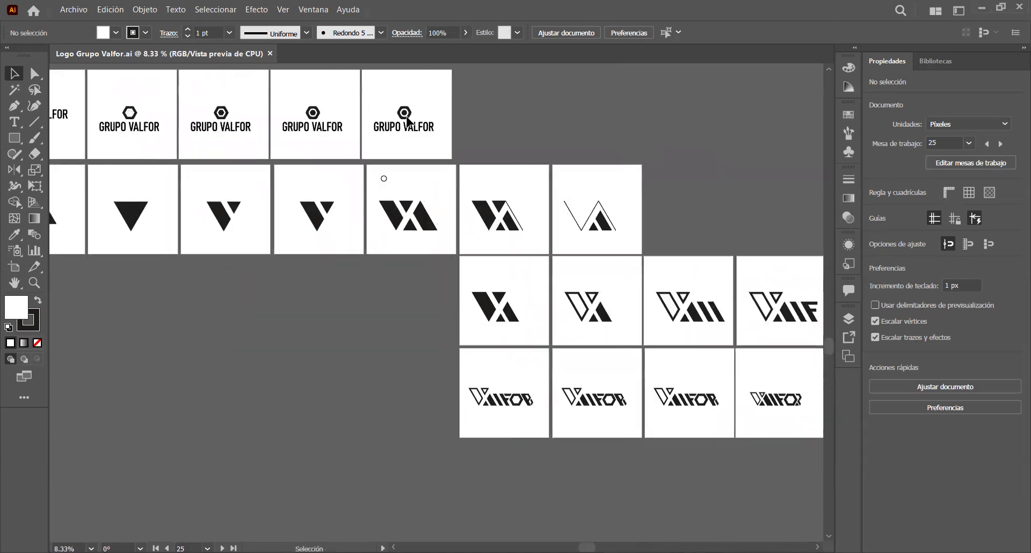
scroll(408, 123, "left", 3)
scroll(213, 98, "up", 3)
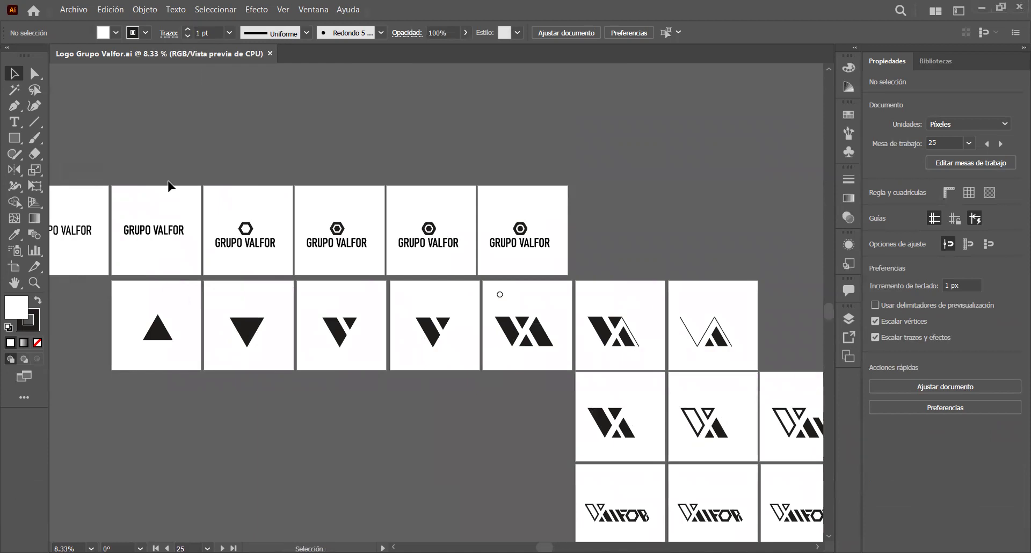
scroll(243, 188, "left", 2)
scroll(169, 196, "left", 2)
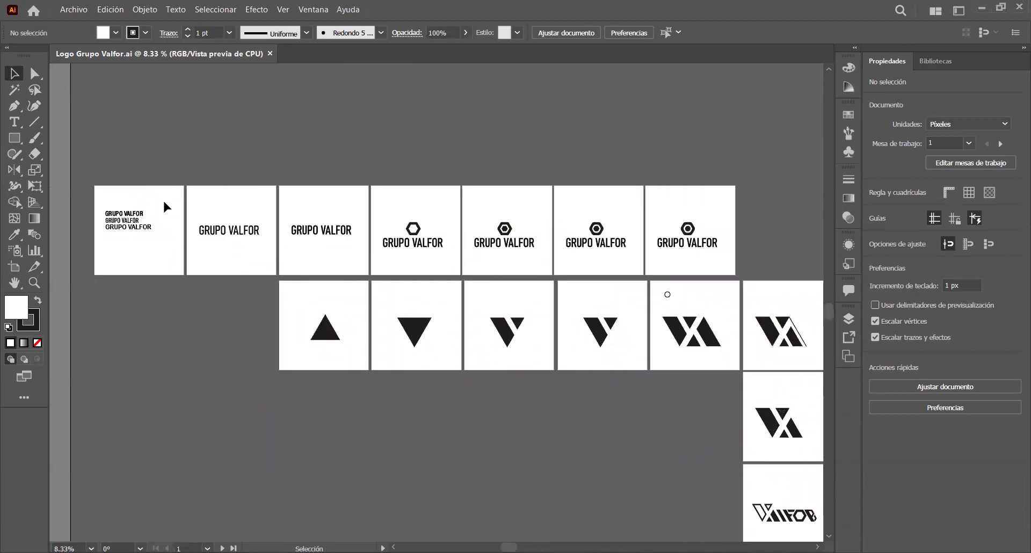
- Fit artboard 1 in the view and compare its three GRUPO VALFOR type trials with the single-line version beside it
key("ctrl+0")
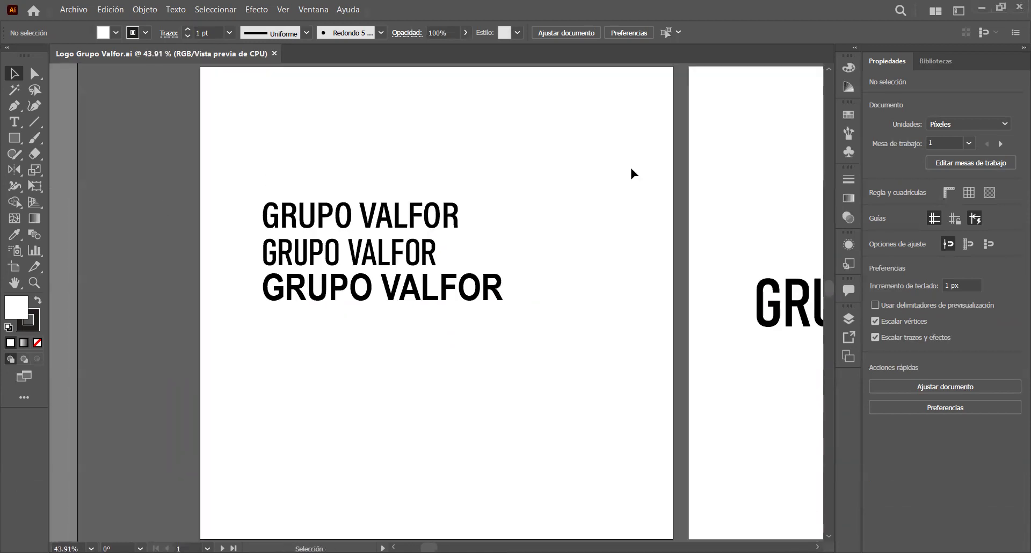
scroll(632, 172, "right", 5)
scroll(496, 189, "left", 3)
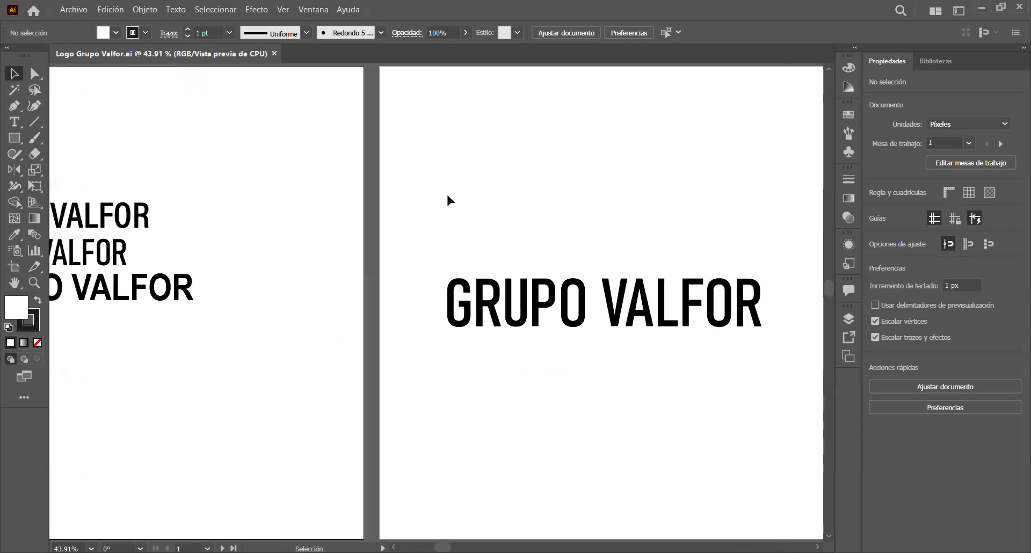
scroll(387, 192, "right", 2)
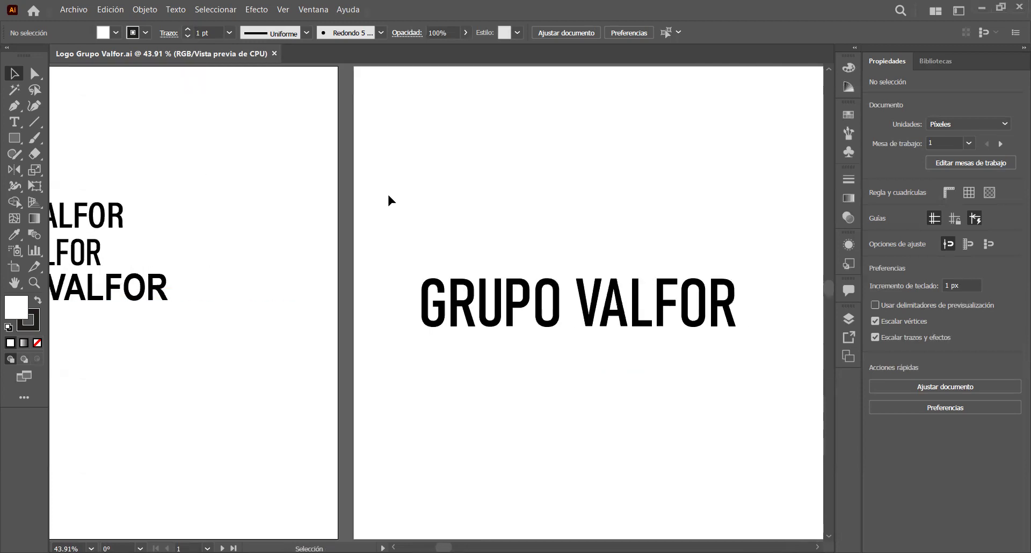
scroll(626, 402, "right", 3)
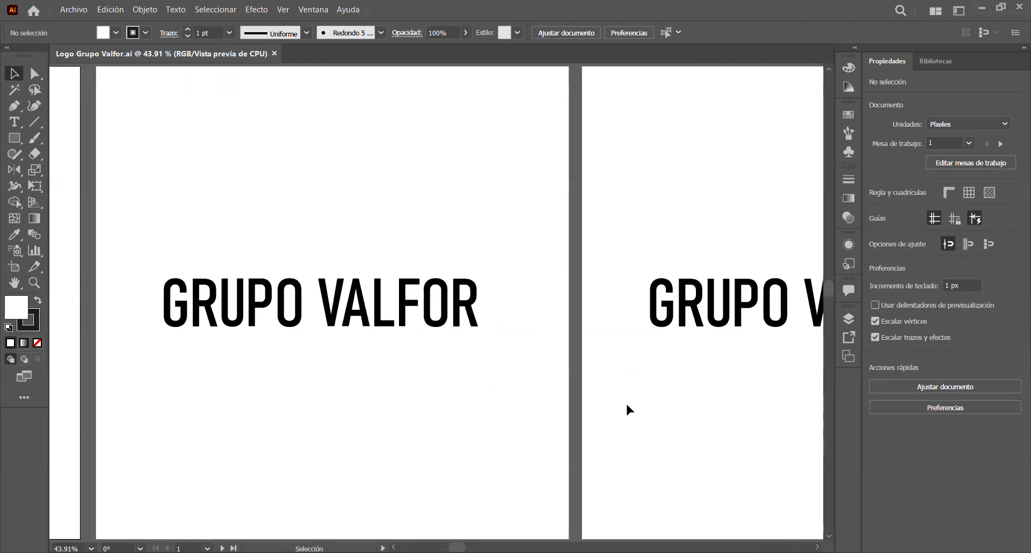
- Compare the plain GRUPO VALFOR lettering with the open hexagon version and the one with a smaller hexagon inside
scroll(627, 405, "right", 5)
scroll(627, 405, "right", 2)
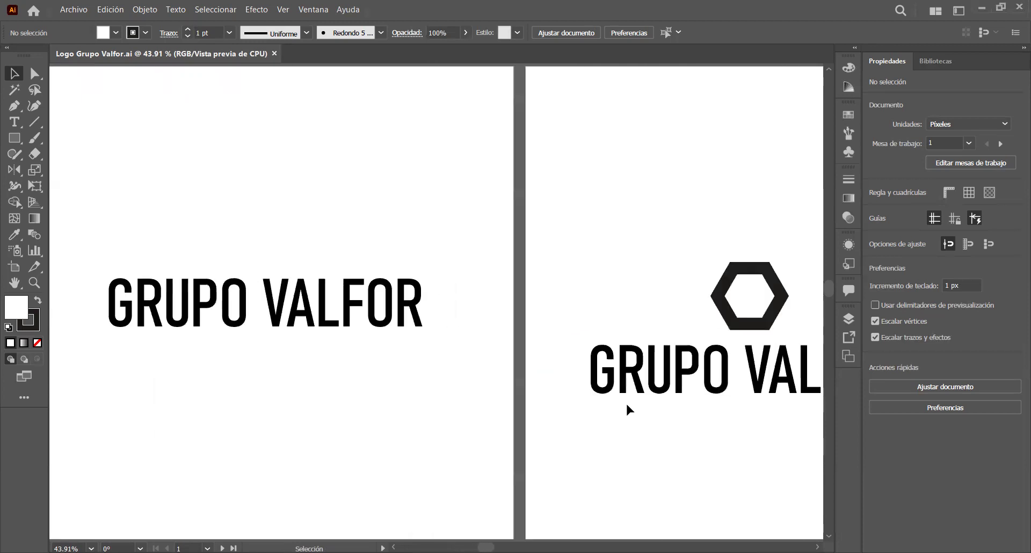
scroll(569, 440, "right", 4)
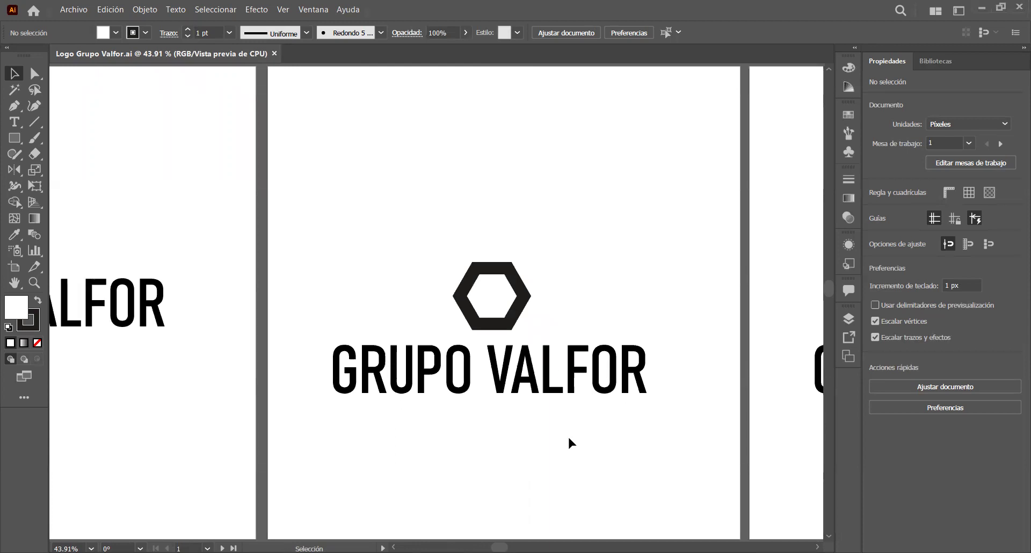
scroll(570, 442, "right", 2)
scroll(570, 439, "right", 3)
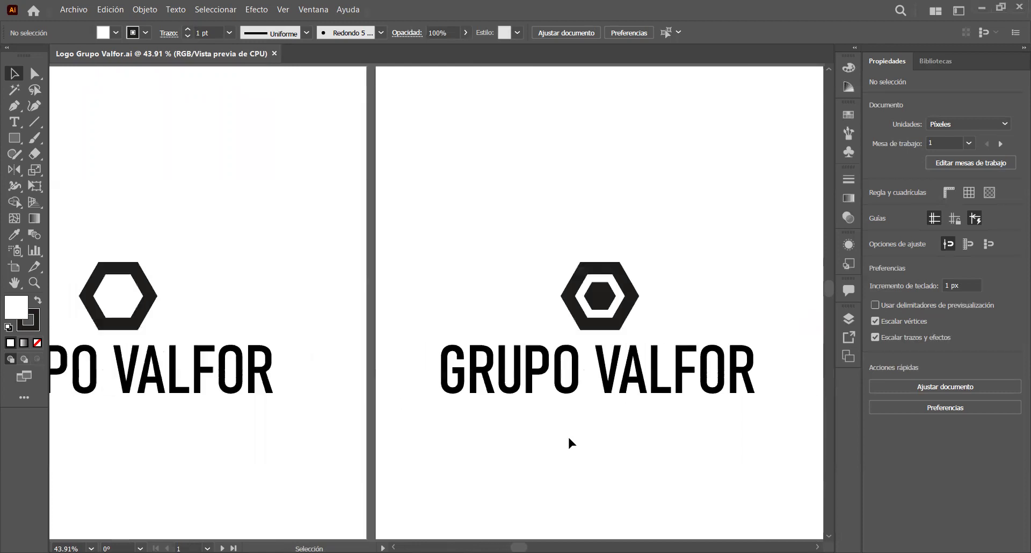
- Compare the open hexagon logo with the neighbouring version that has a solid smaller hexagon inside
scroll(570, 439, "right", 2)
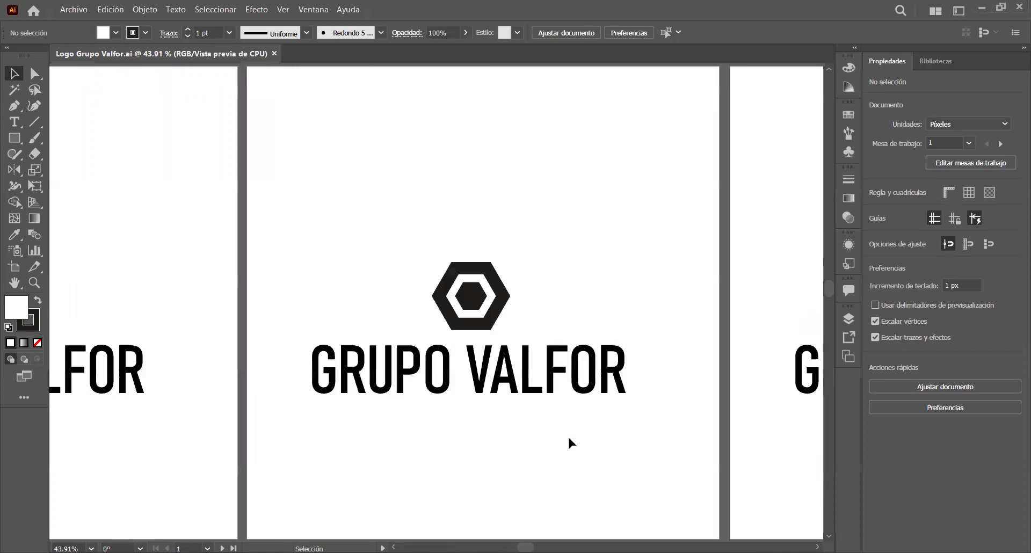
scroll(569, 440, "right", 2)
scroll(387, 430, "left", 2)
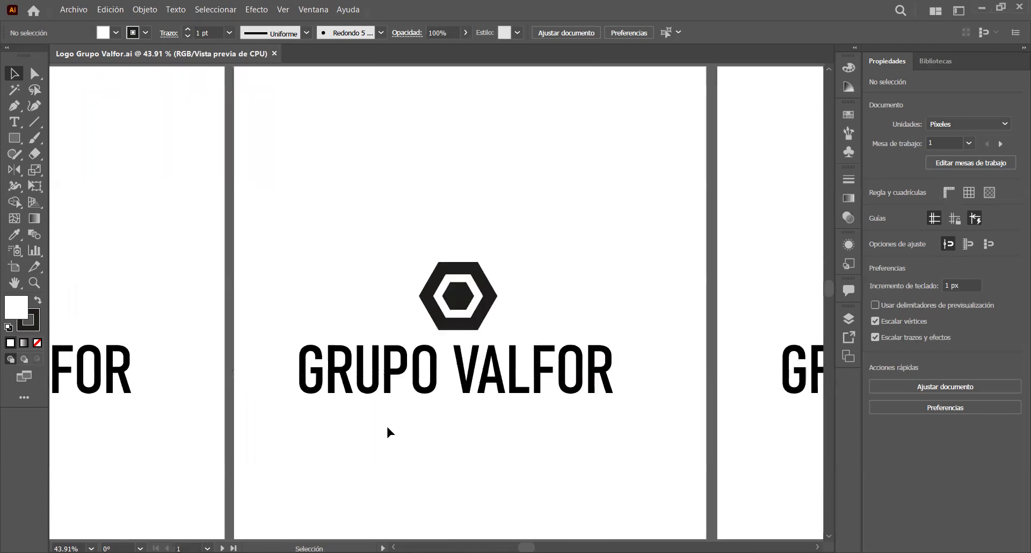
scroll(388, 430, "left", 2)
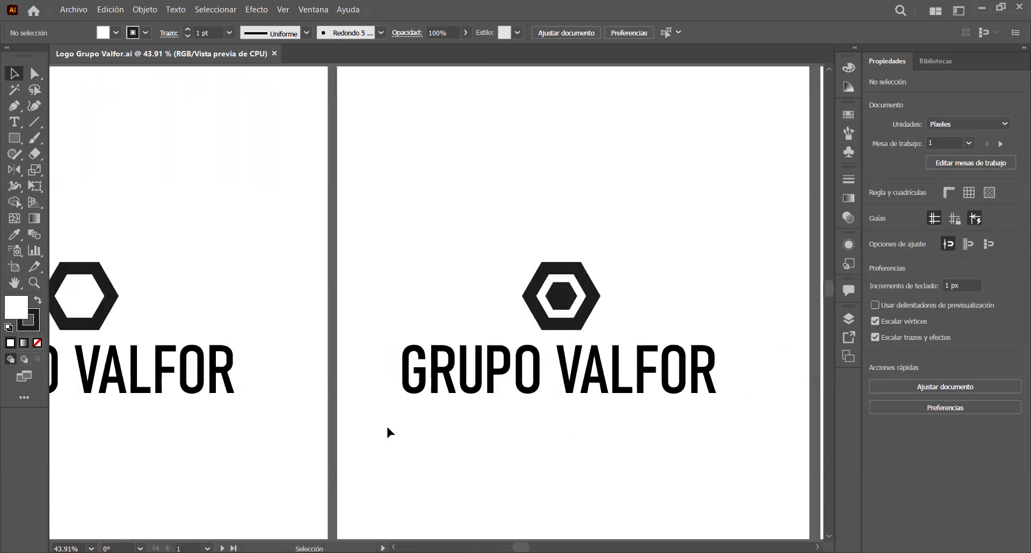
scroll(388, 431, "right", 2)
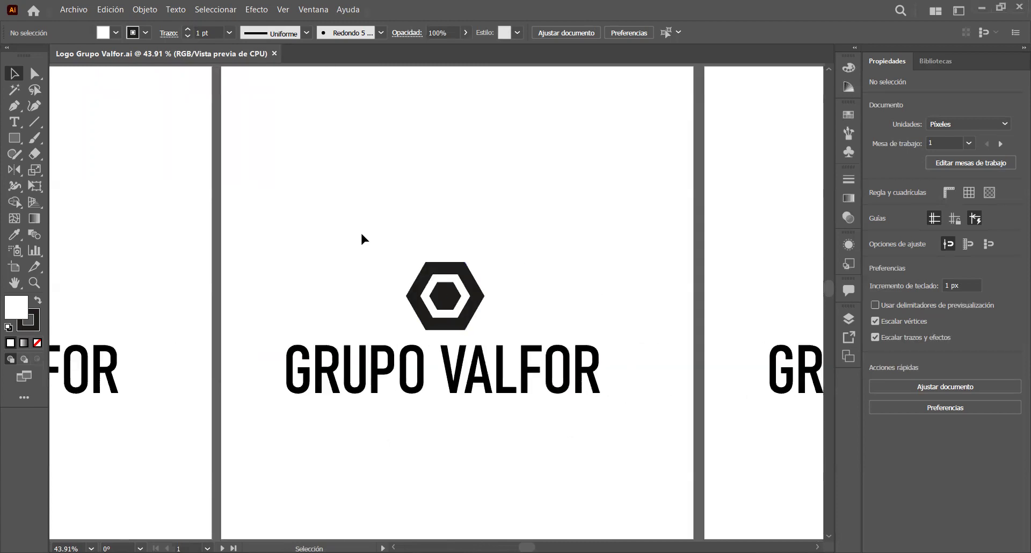
- Compare the sharp-cornered double hexagon on artboard 27 with the neighbouring version whose outer ring has rounded corners
scroll(361, 239, "right", 5)
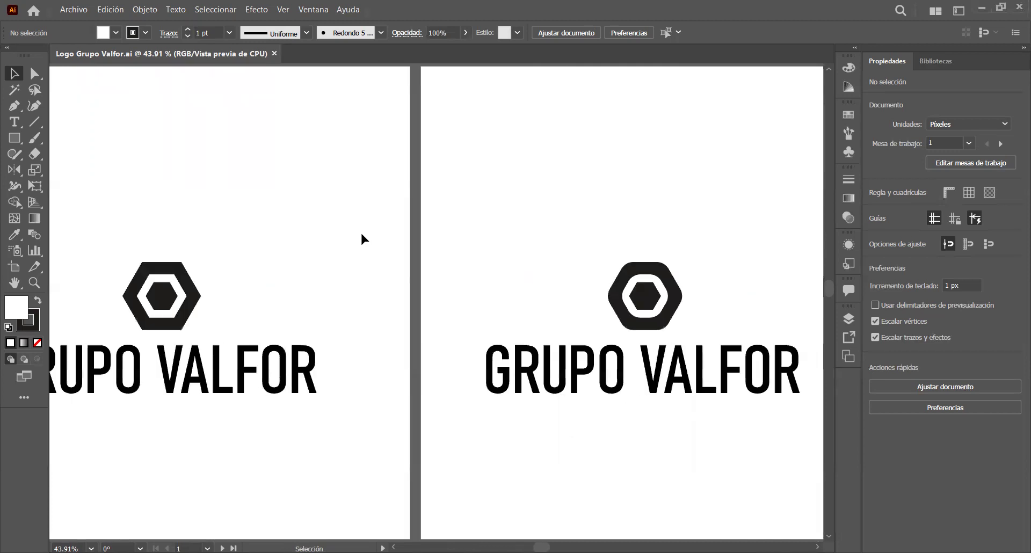
scroll(567, 203, "right", 2)
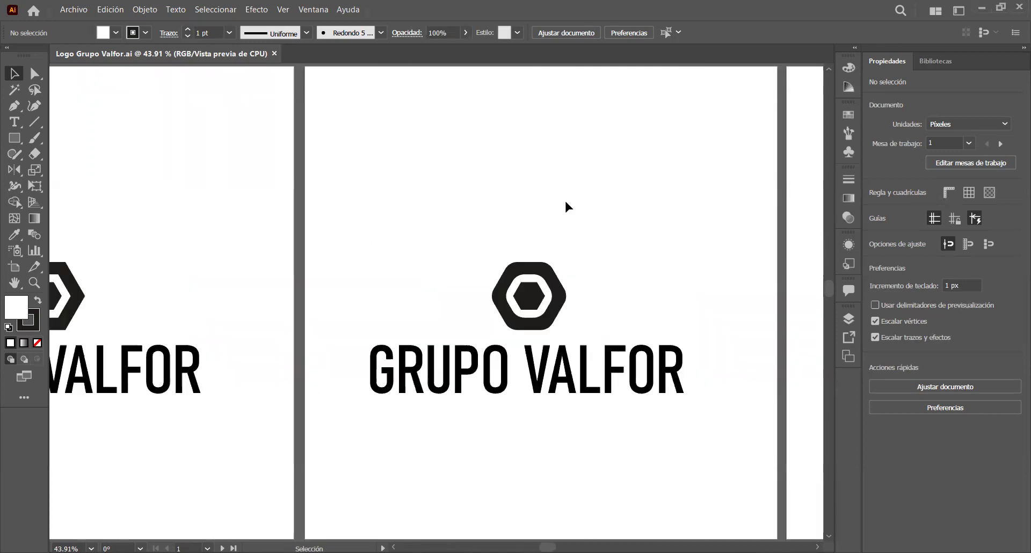
scroll(565, 203, "left", 3)
left_click(391, 230)
scroll(392, 230, "right", 4)
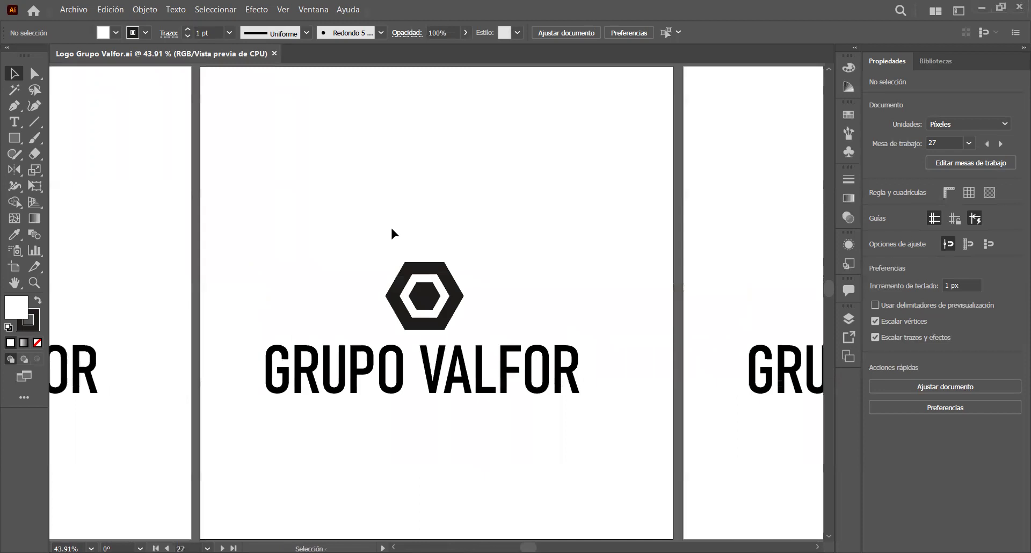
scroll(392, 230, "up", 2)
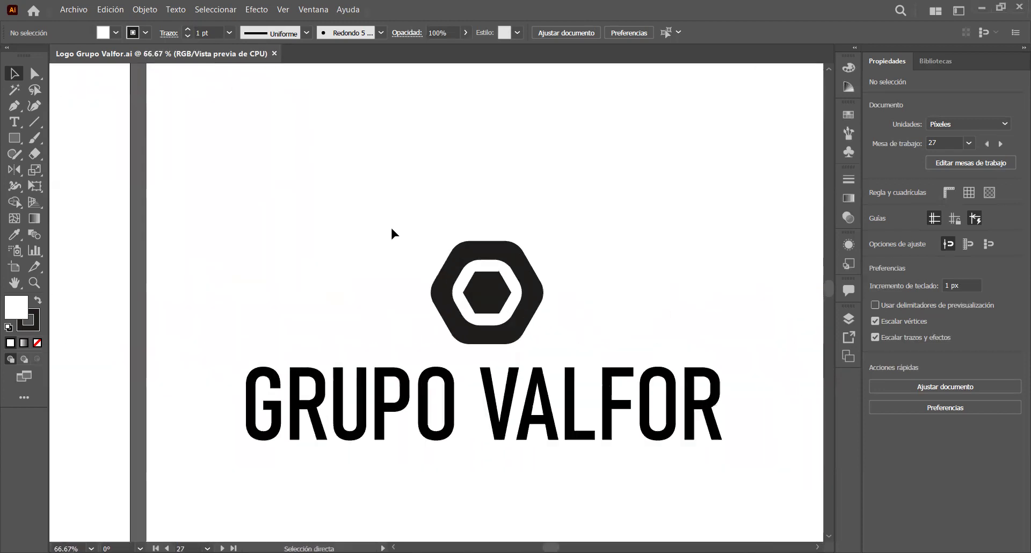
- Examine the rounded-ring logo with the sharp inner hexagon, and compare it with the version whose inner hexagon is also rounded
scroll(391, 230, "right", 5)
scroll(392, 230, "left", 2)
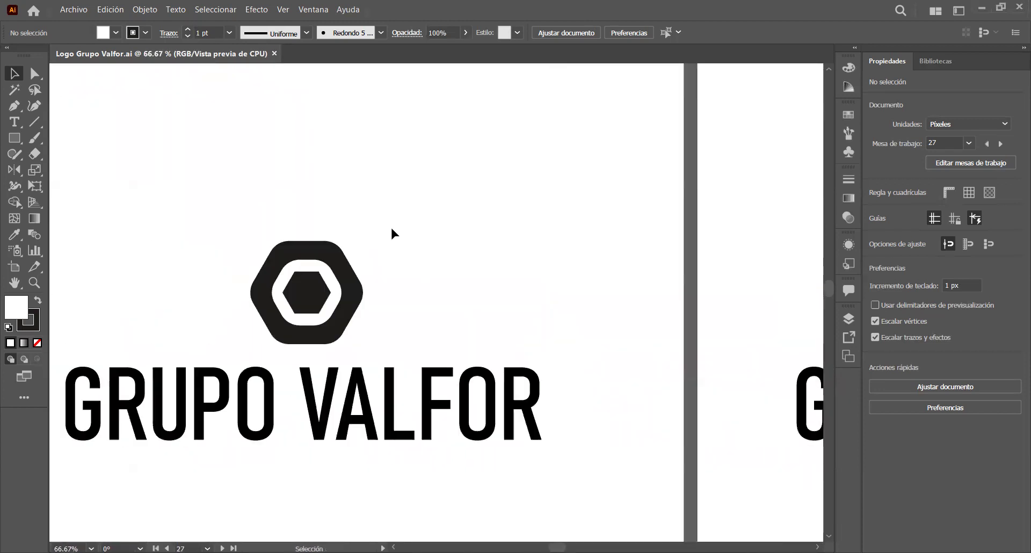
scroll(391, 234, "left", 2)
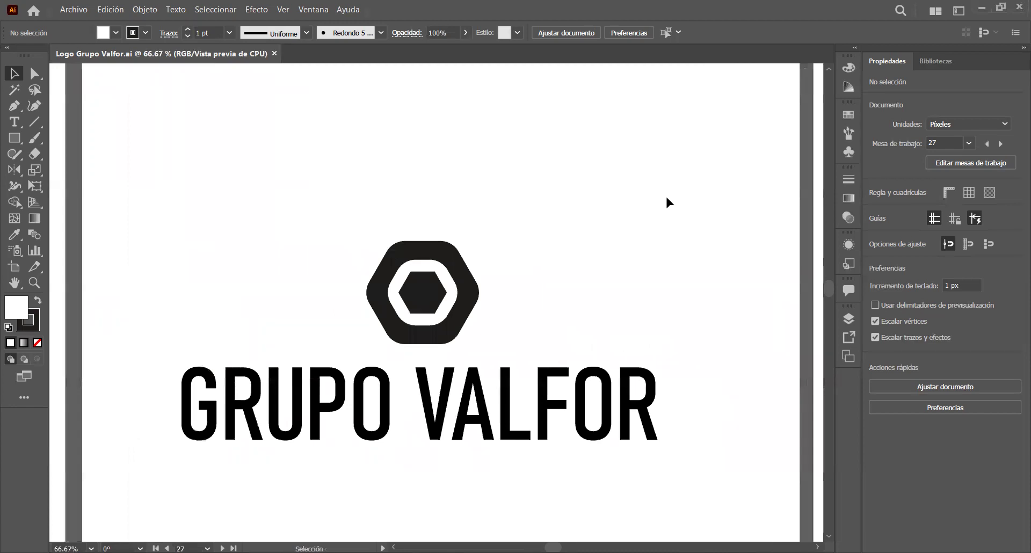
scroll(667, 198, "right", 9)
scroll(666, 199, "right", 2)
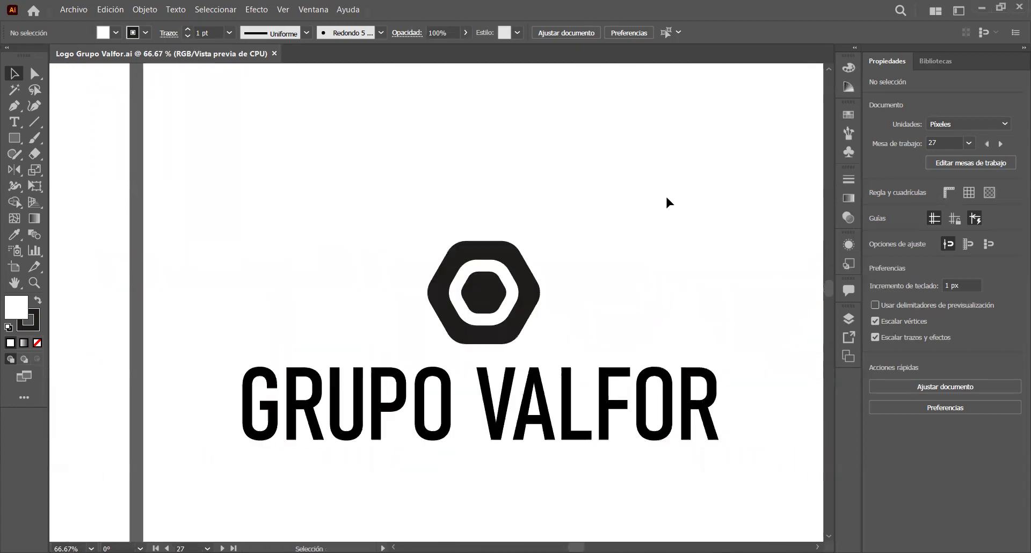
- Inspect the rounded corners of the last version's outer ring and inner hexagon at 200% zoom
key("ctrl+plus")
key("ctrl+plus")
key("ctrl+plus")
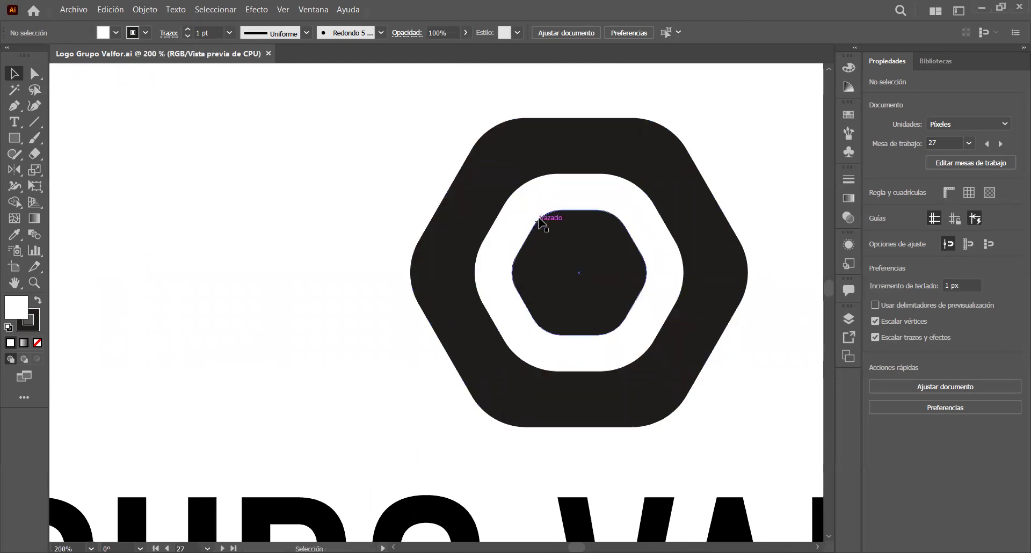
scroll(578, 228, "right", 5)
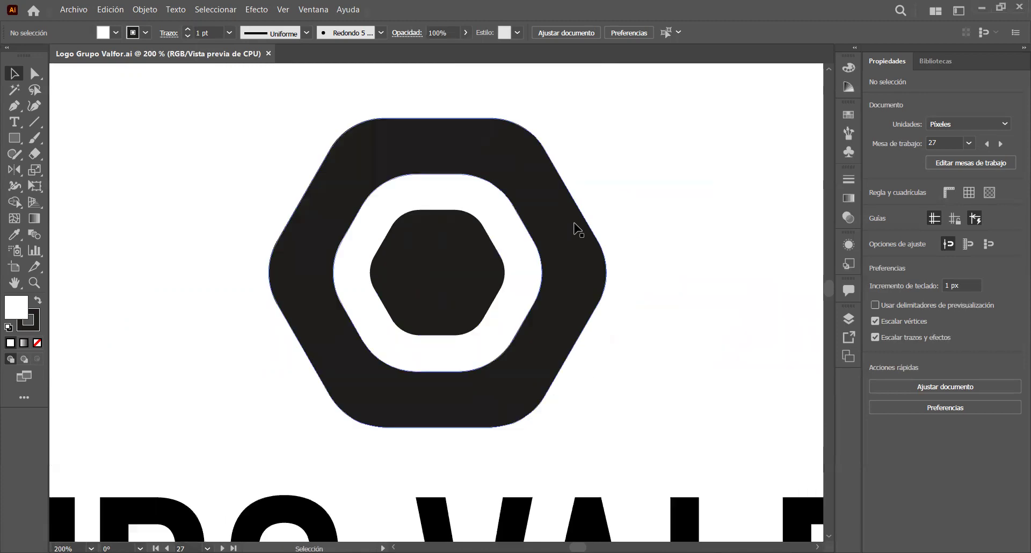
- Review the fully rounded hexagon together with its GRUPO VALFOR lettering, and fit artboard 29 in the view
key("ctrl+minus")
key("ctrl+minus")
key("ctrl+minus")
key("ctrl+minus")
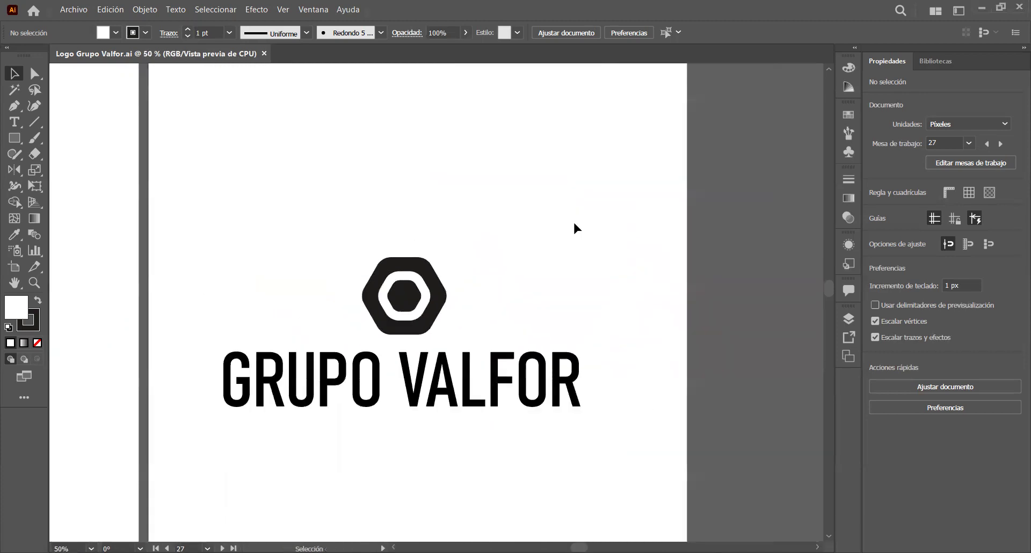
scroll(573, 228, "right", 1)
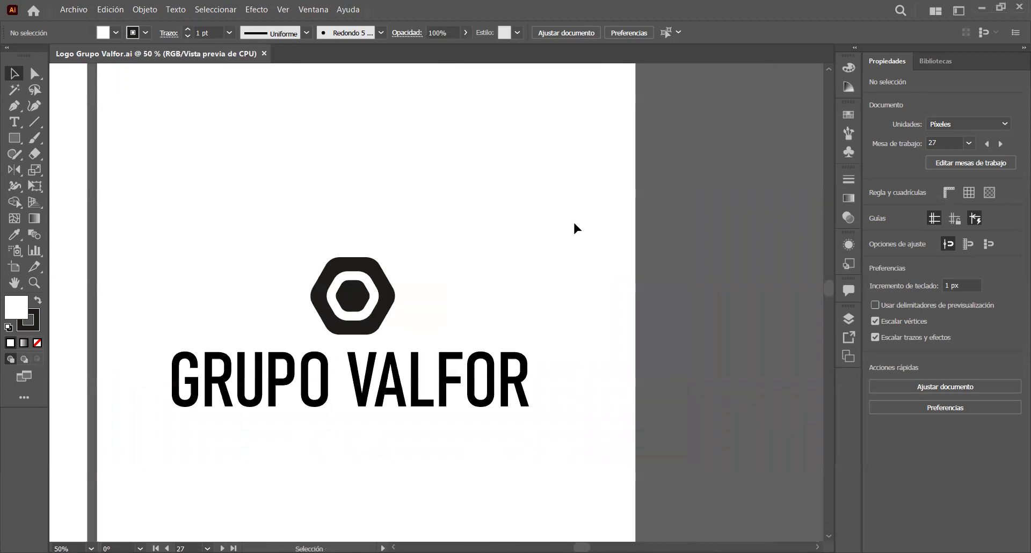
key("ctrl+plus")
key("ctrl+plus")
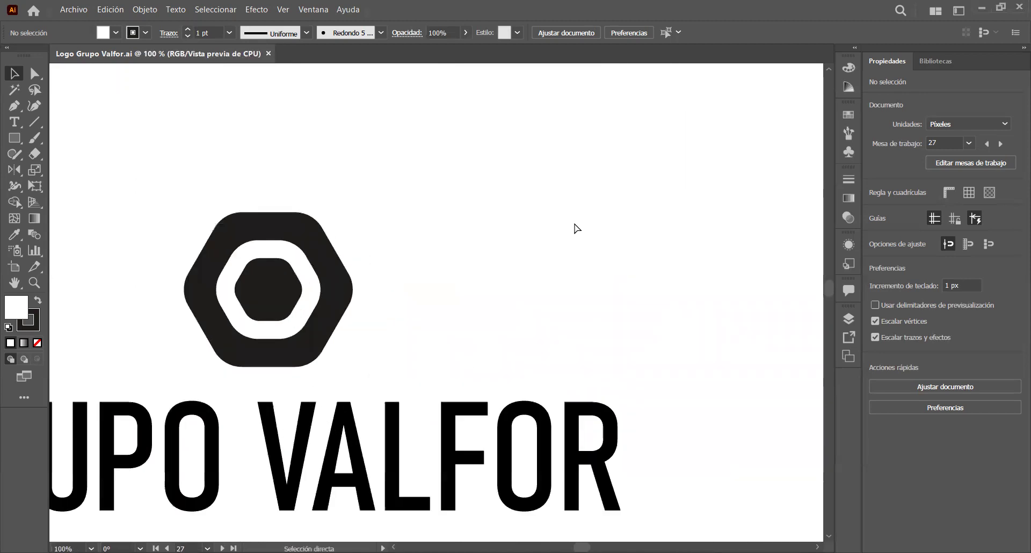
key("shift+Page_Down")
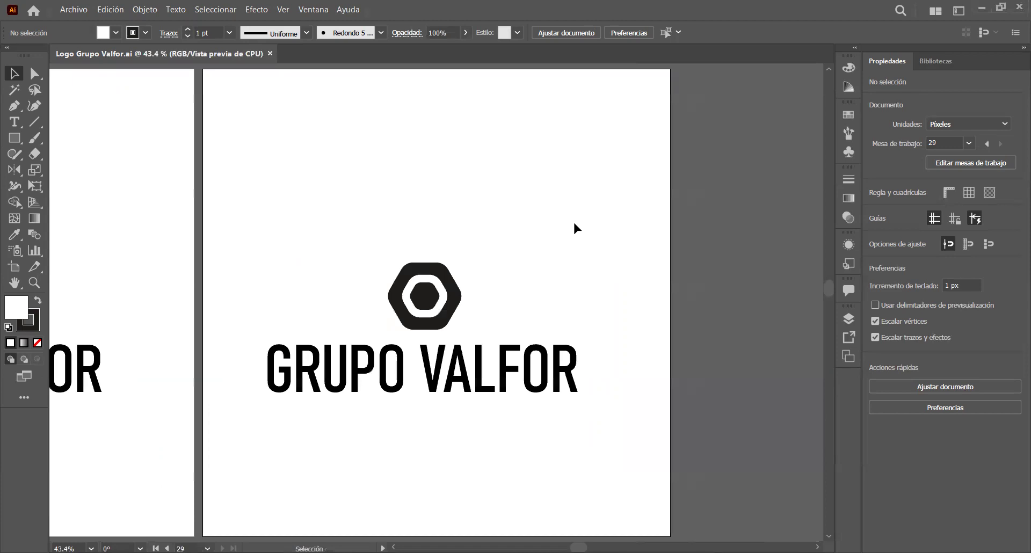